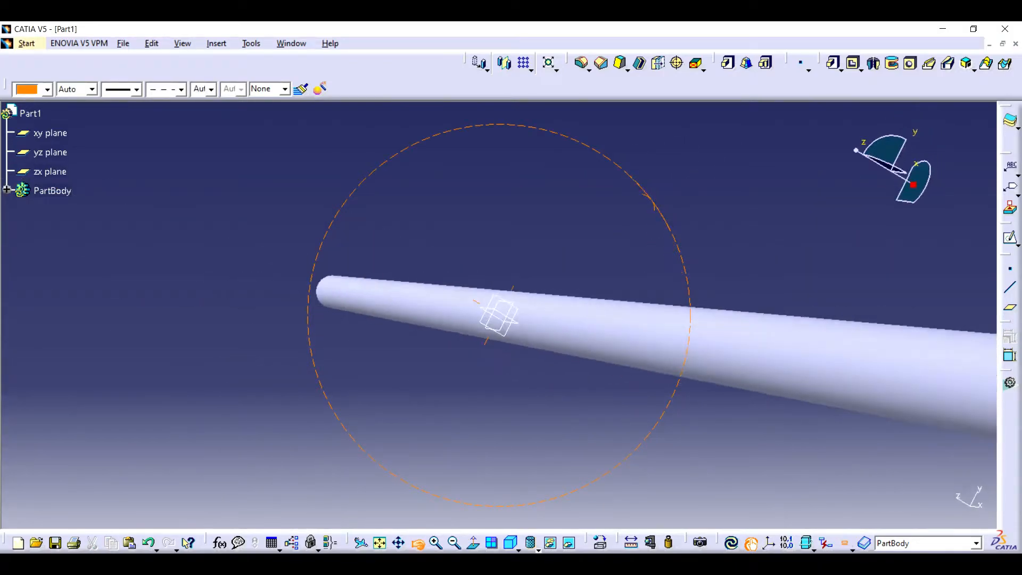
Step: Switch from Part Design to the Wireframe and Surface Design workbench
left_click(27, 43)
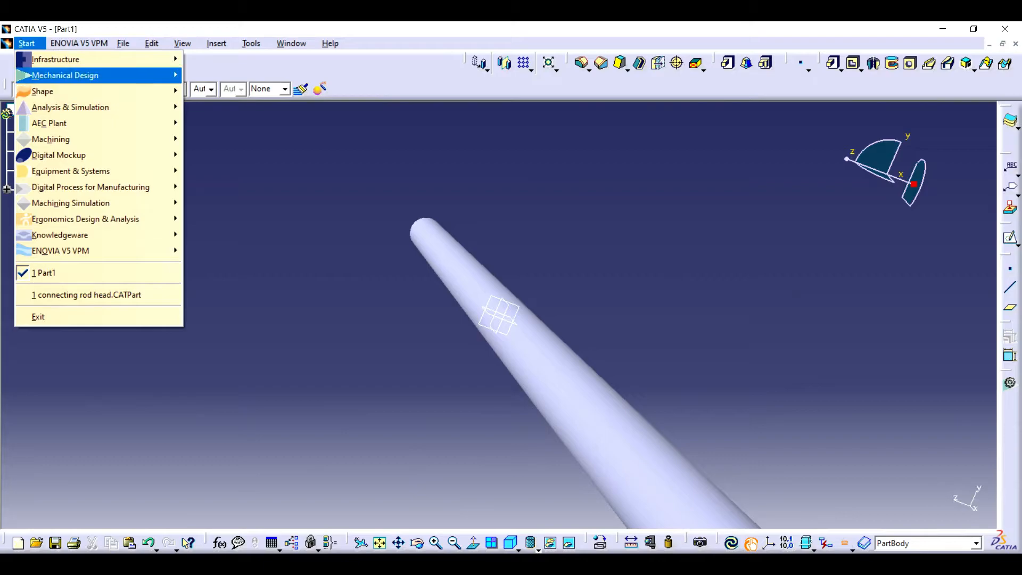
mouse_move(64, 75)
key("Return")
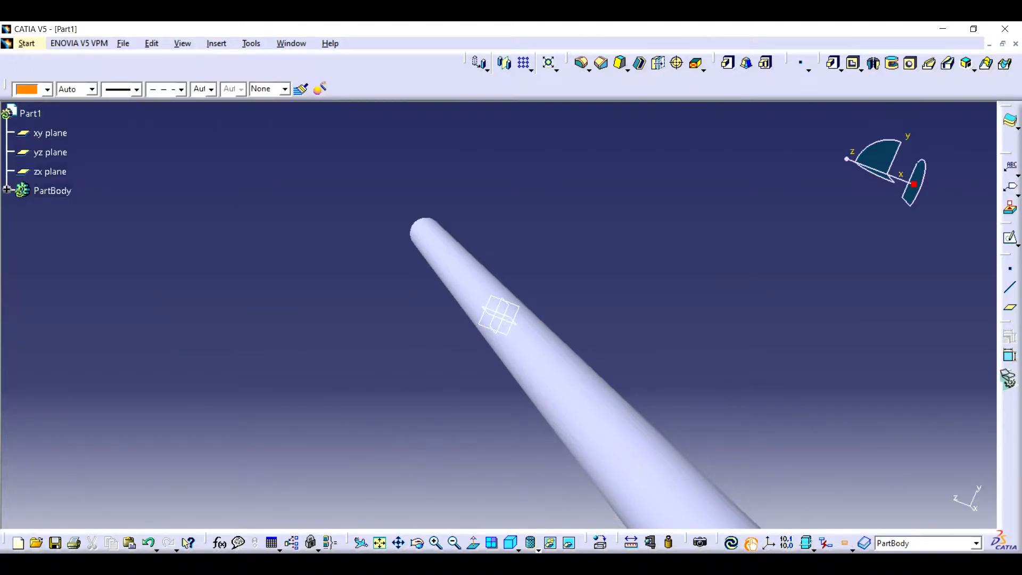
Step: Create a revolution axis from the rod's cylindrical face
left_click(380, 543)
left_click(418, 543)
left_click_drag(479, 372, 498, 299)
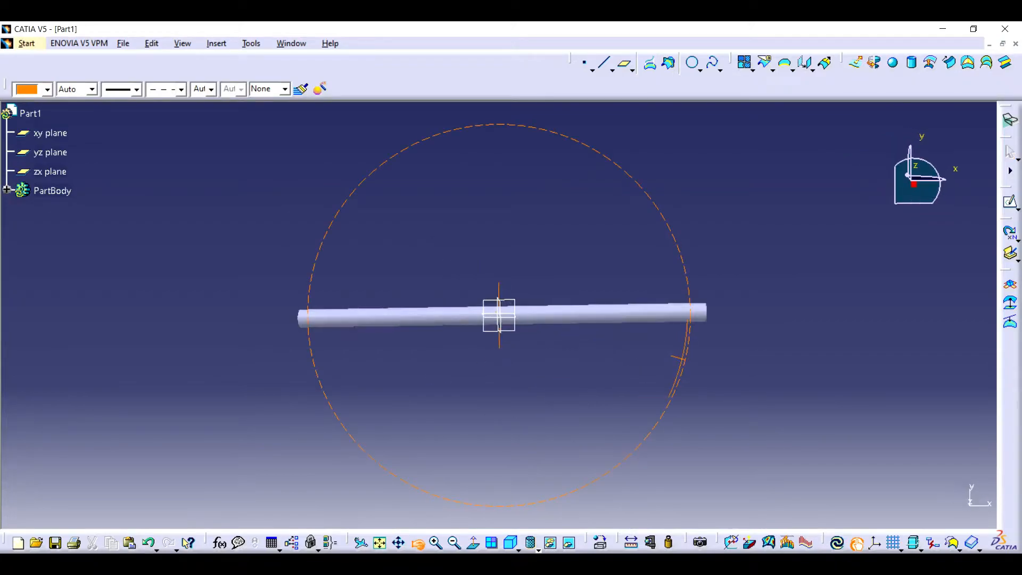
left_click(613, 70)
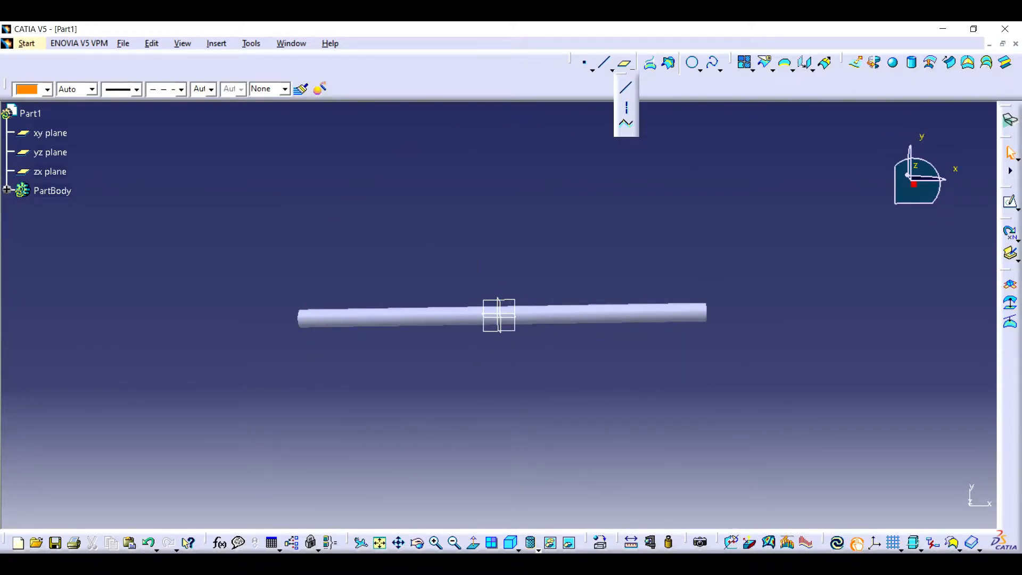
left_click(627, 108)
left_click(500, 315)
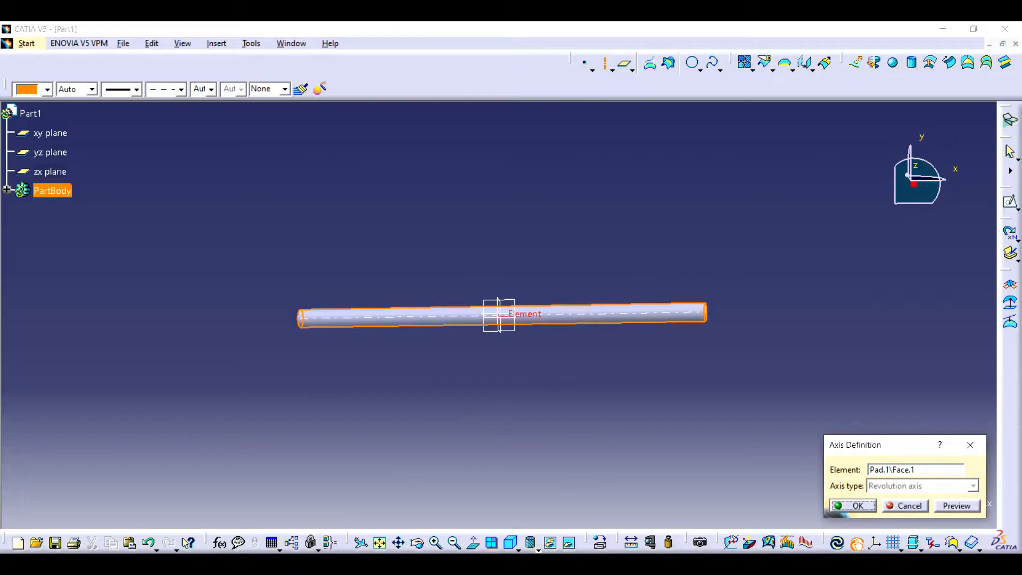
key("Return")
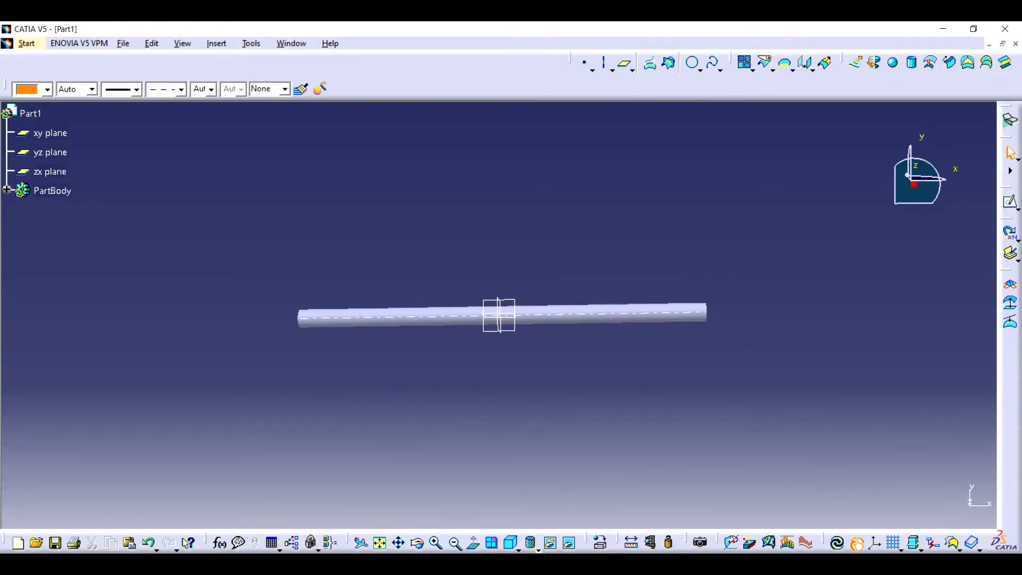
Step: Create an on-curve point on the circular edge at the rod's +X end, at a length of about 13.86 cm
left_click(436, 543)
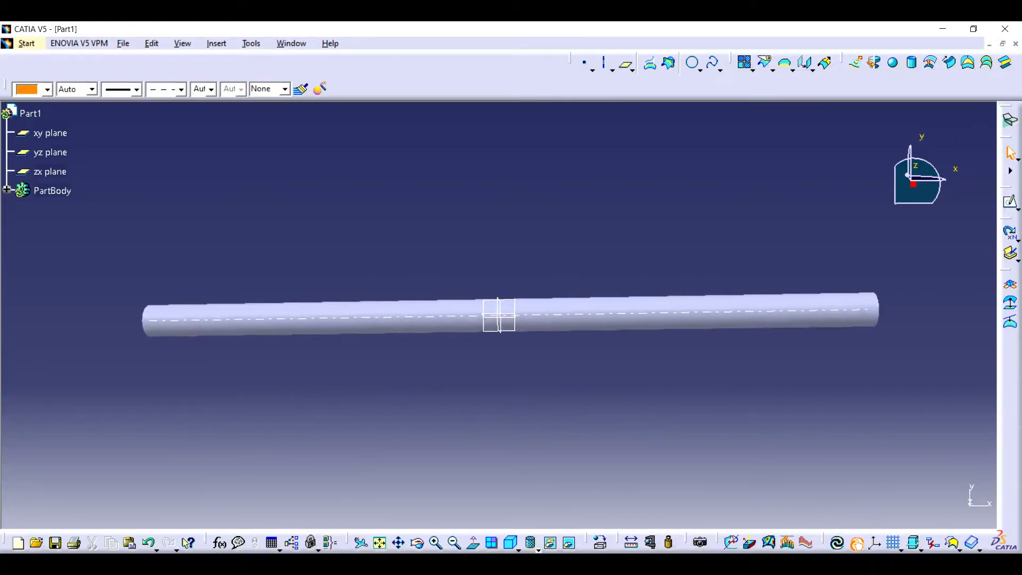
left_click(585, 64)
left_click(876, 312)
left_click(879, 296)
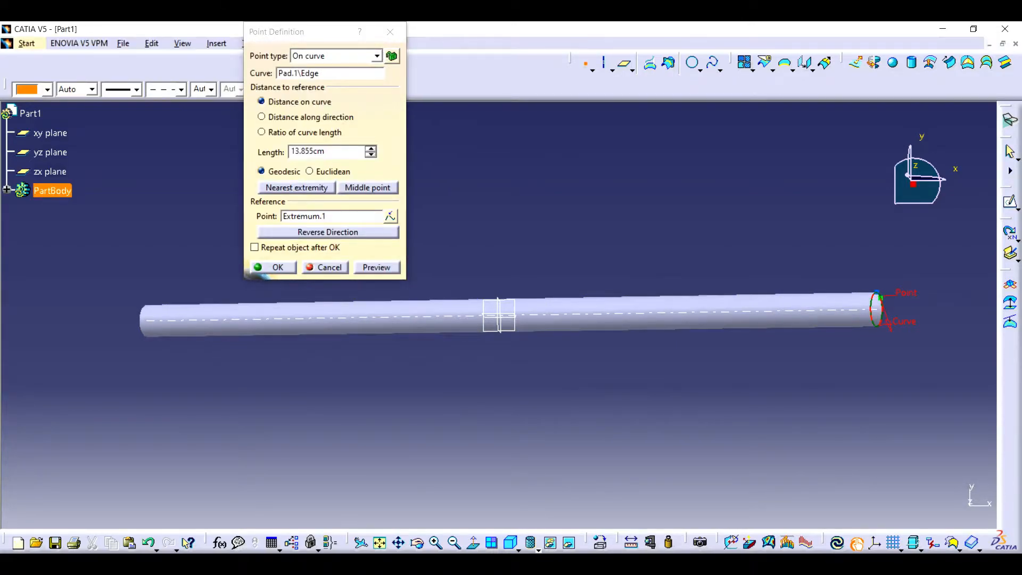
left_click(273, 267)
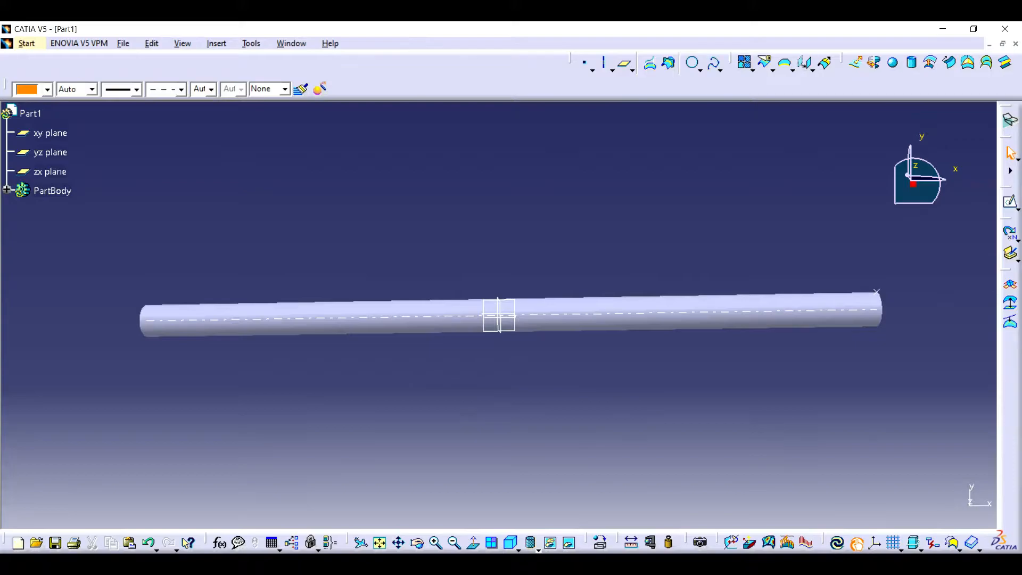
Step: Define a helix starting at the end-edge point around the rod's axis, and preview it with an 8 cm pitch
left_click(720, 69)
left_click(734, 105)
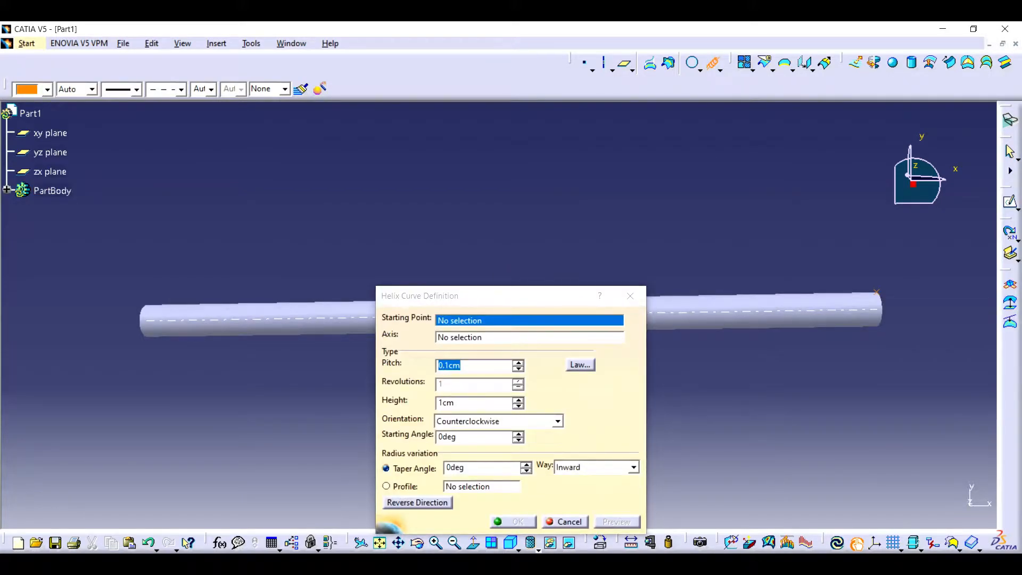
left_click(876, 292)
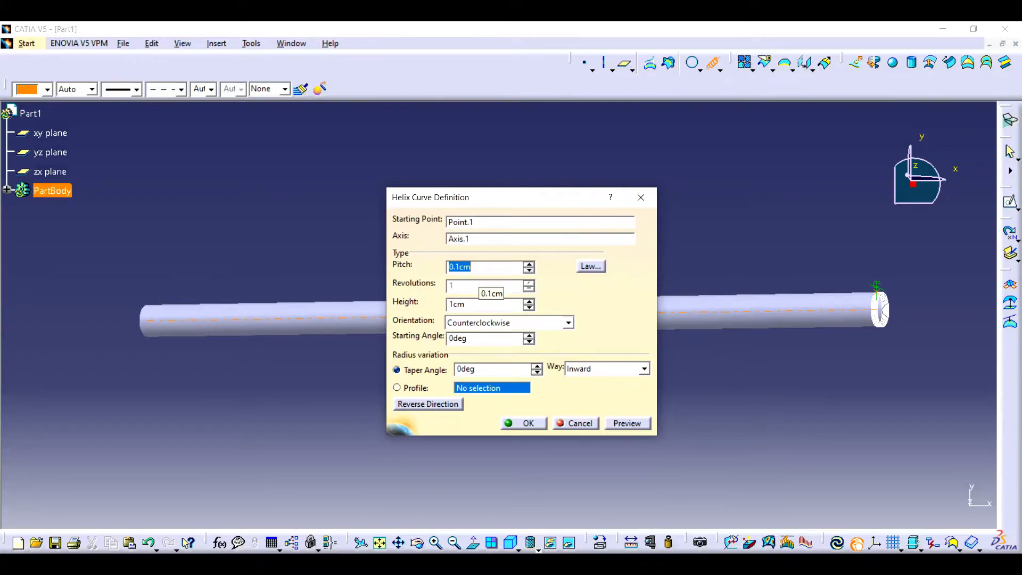
type("8cm")
left_click(627, 423)
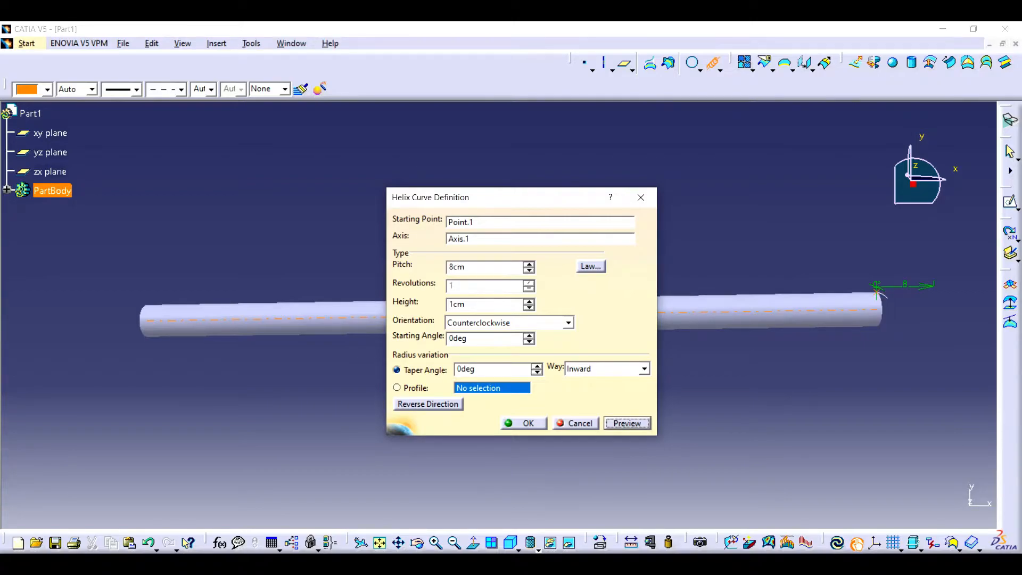
Step: Set the helix height to 8 cm and pitch to 1 cm, and create it with its direction reversed onto the rod
double_click(484, 304)
type("8")
key("Tab")
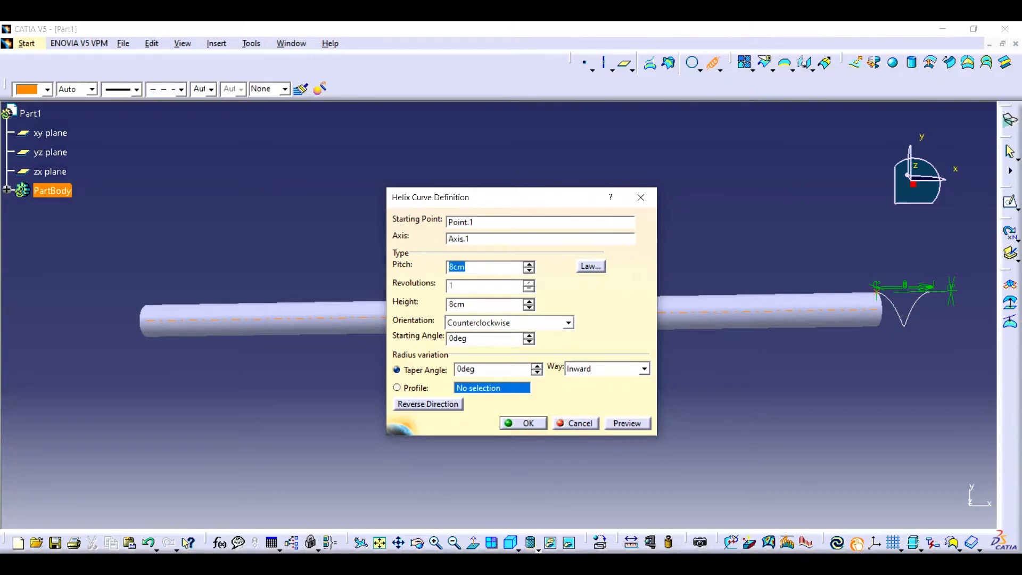
type("0")
key("Return")
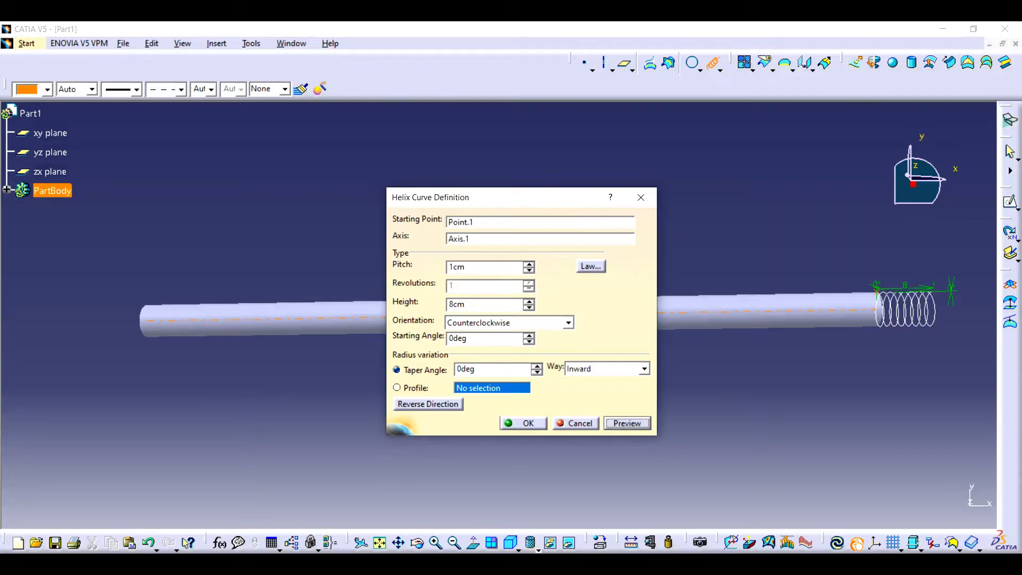
left_click(427, 404)
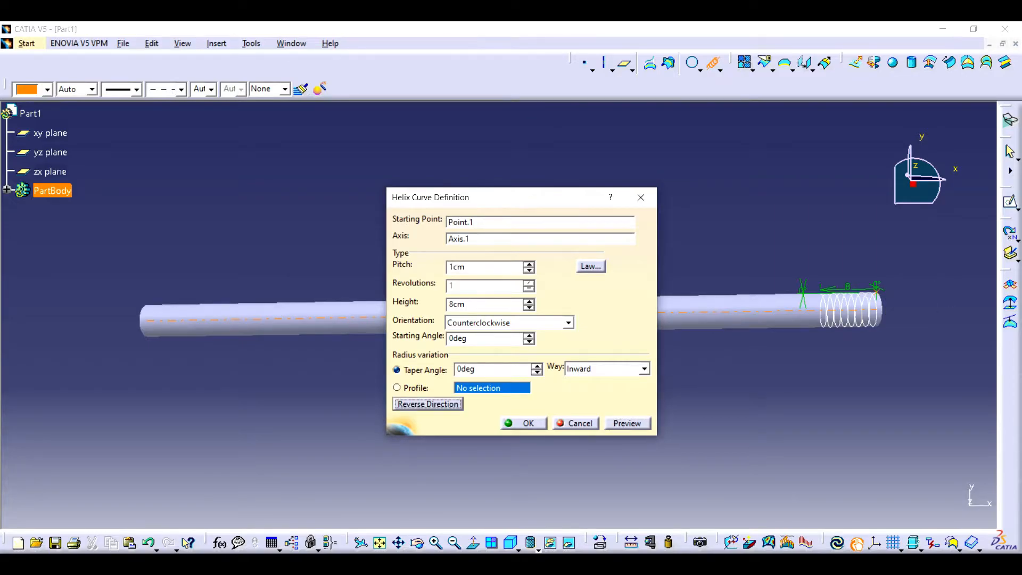
left_click(523, 423)
middle_click_drag(511, 383, 266, 334, "ctrl")
middle_click_drag(585, 334, 263, 350)
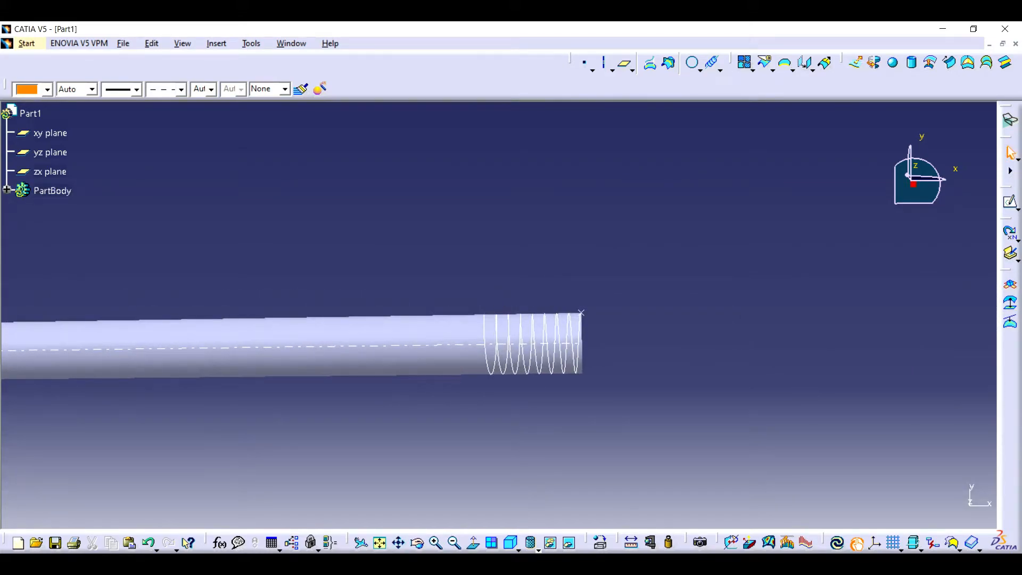
left_click(626, 65)
left_click(582, 312)
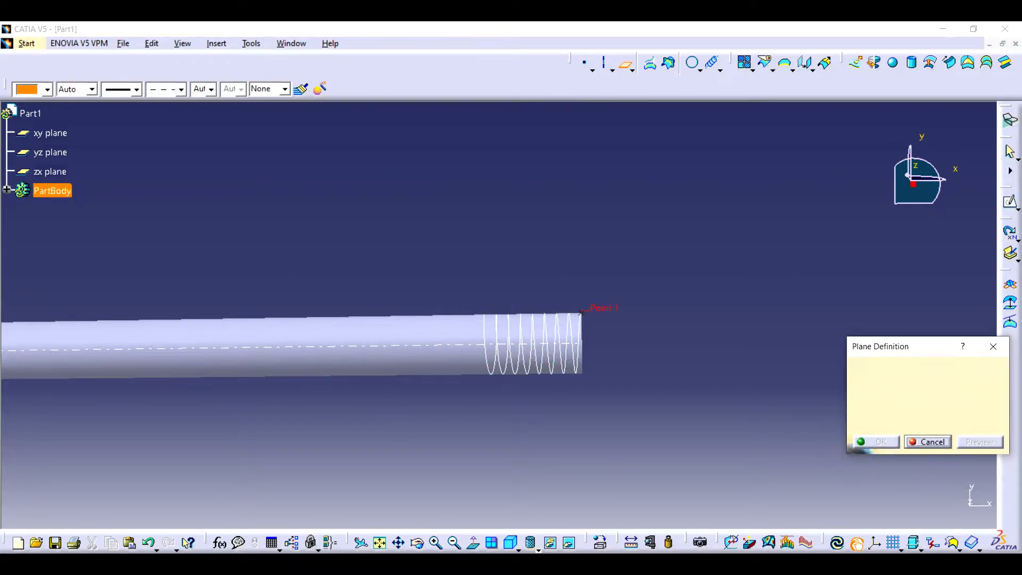
left_click(454, 543)
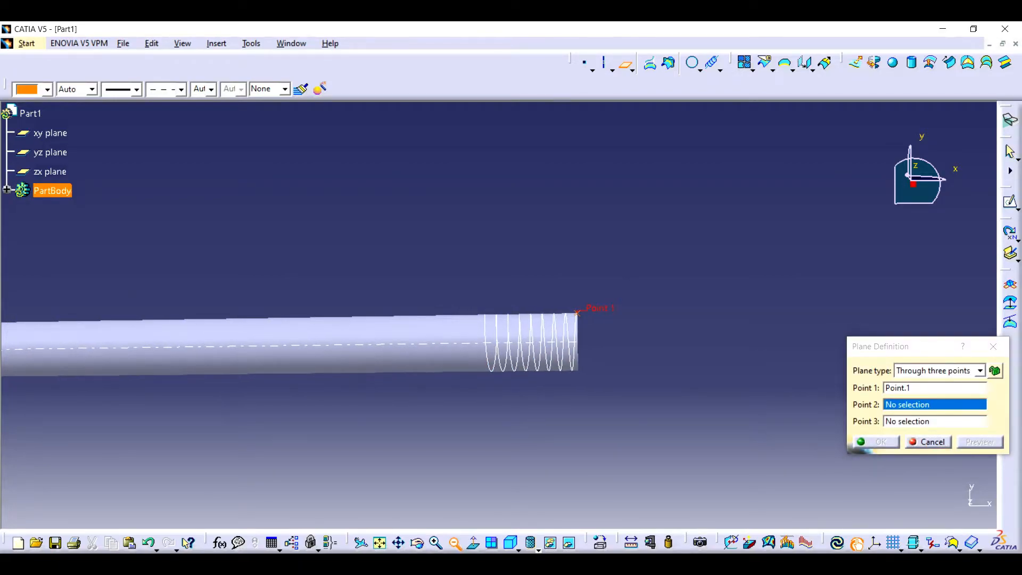
left_click(454, 542)
left_click(399, 543)
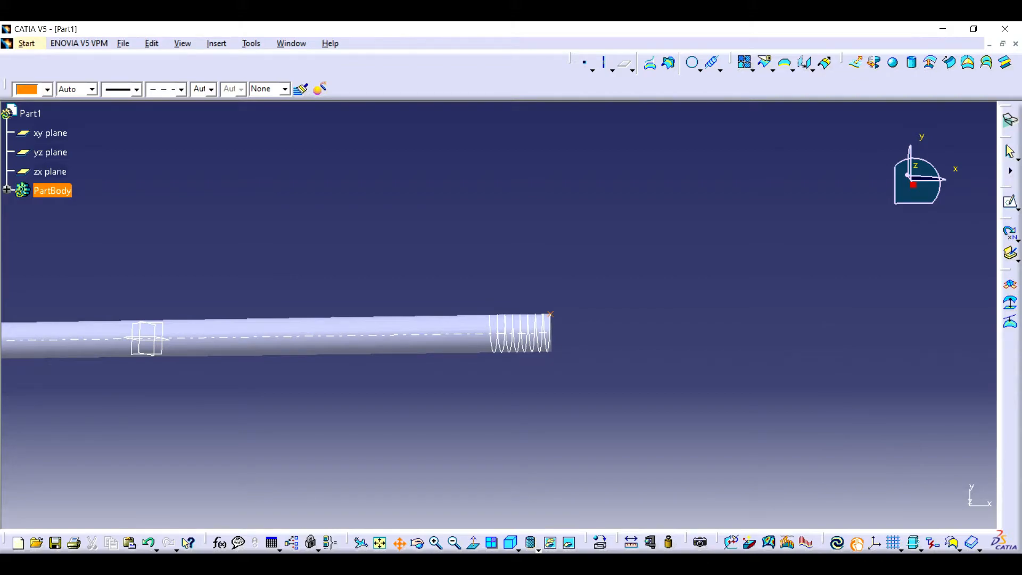
key("Escape")
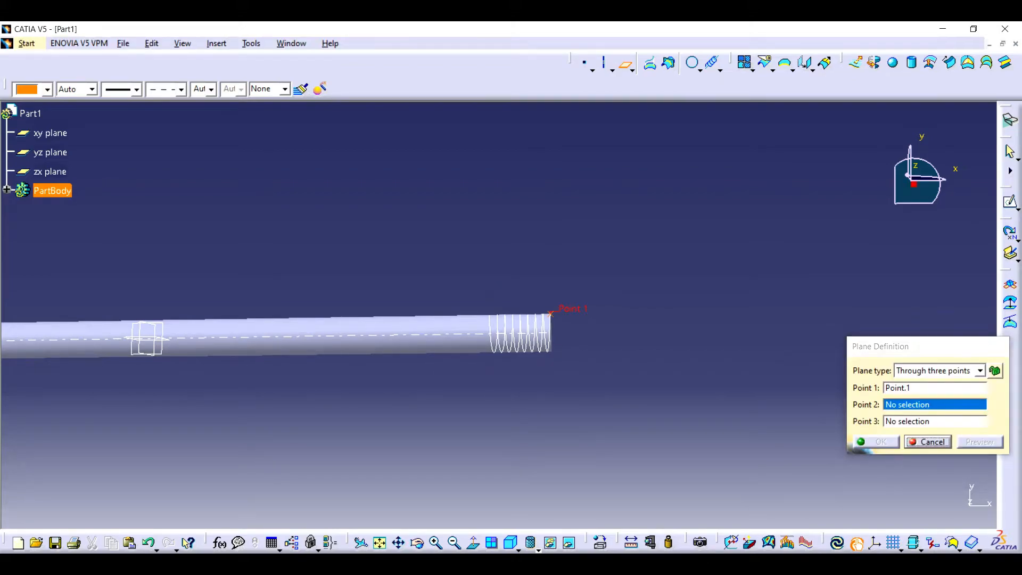
key("Escape")
Step: Create a plane parallel to the xy plane through the helix's starting point
left_click(51, 133)
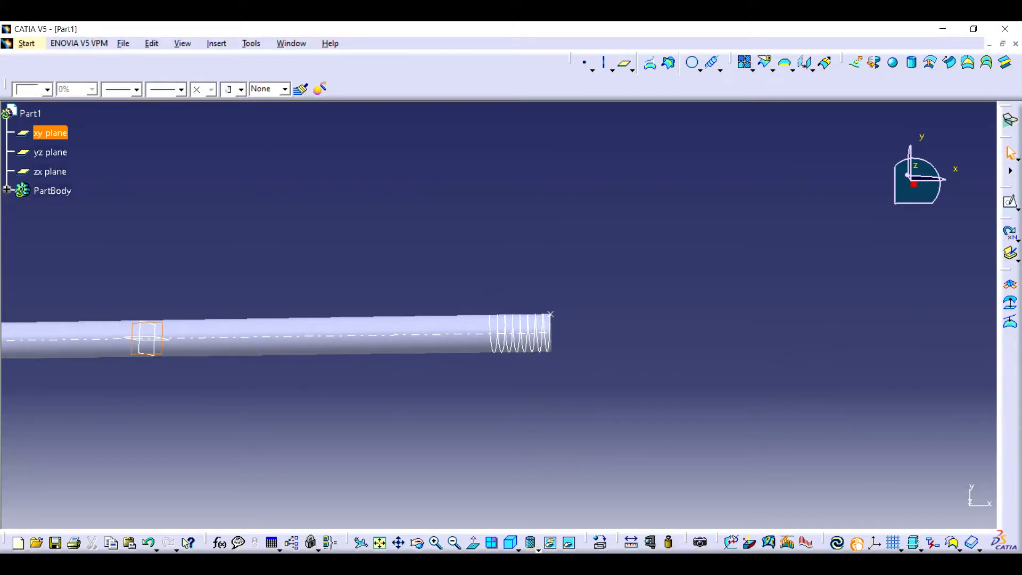
left_click(624, 64)
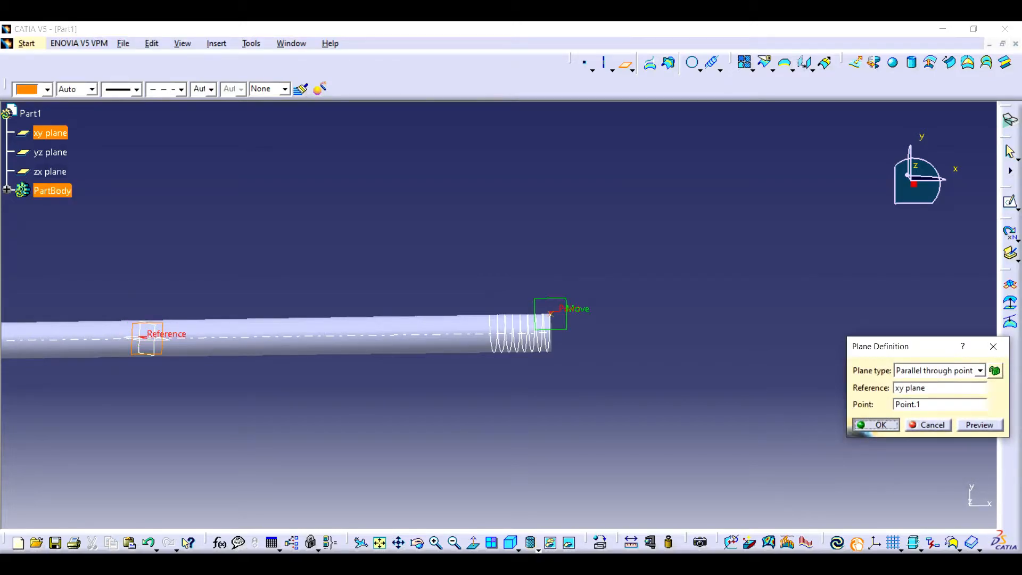
left_click(873, 424)
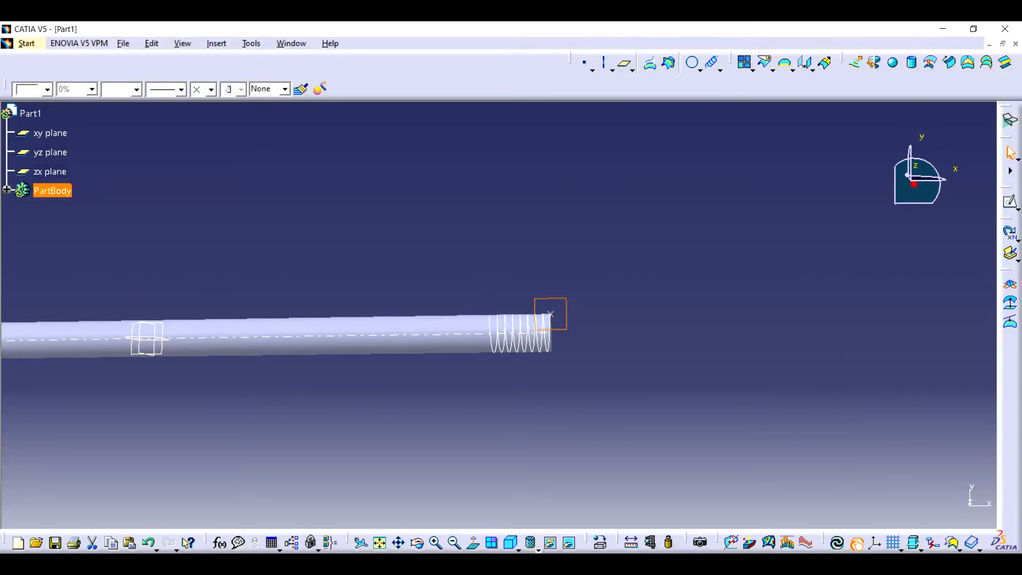
Step: Open a sketch on the new plane and draw a circle about 4.3 cm in diameter just beyond the rod's end
left_click(1010, 201)
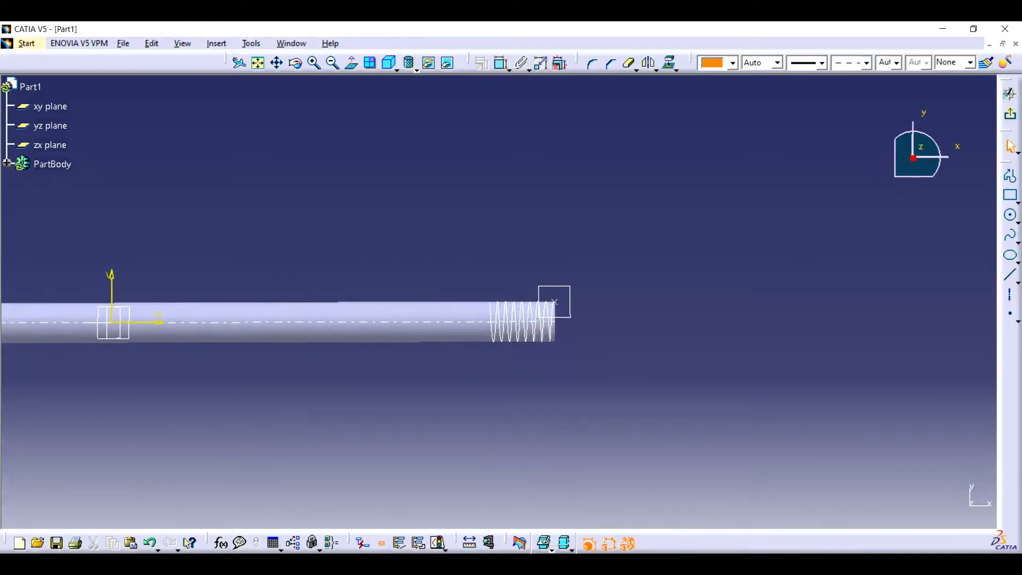
left_click(1011, 216)
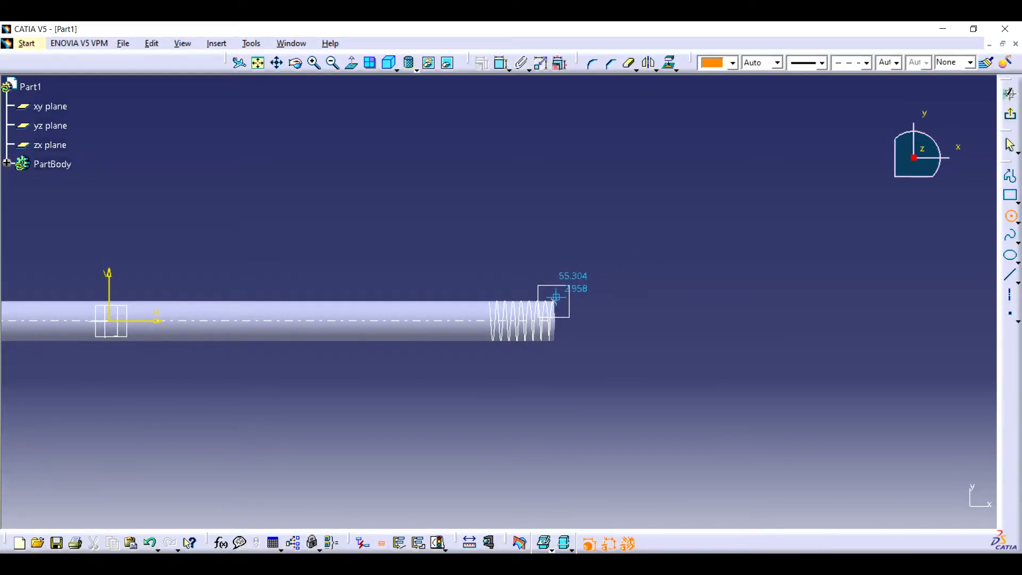
left_click(583, 293)
left_click(599, 286)
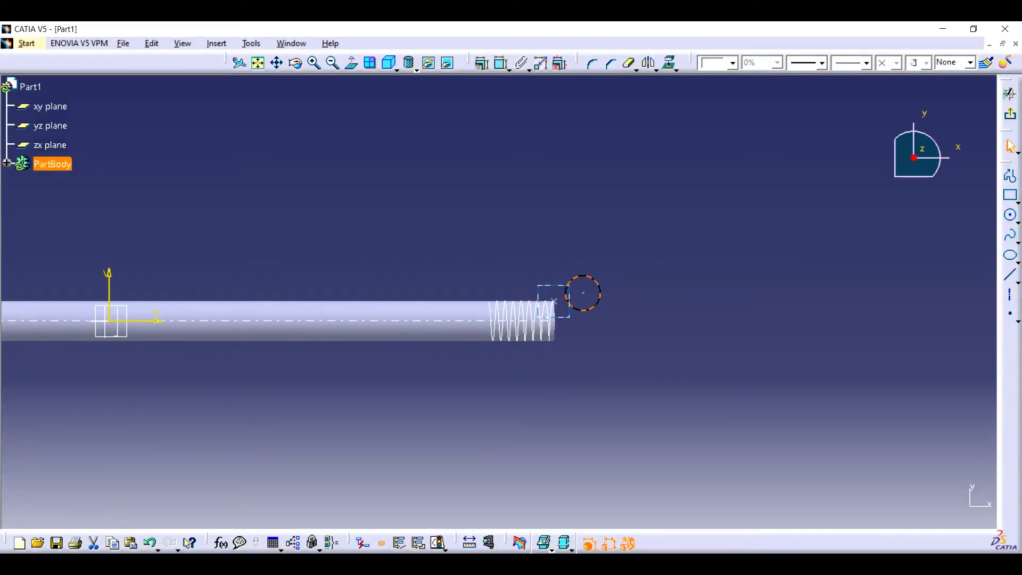
Step: Constrain the sketched circle's centre to the helix's starting point
left_click(554, 301)
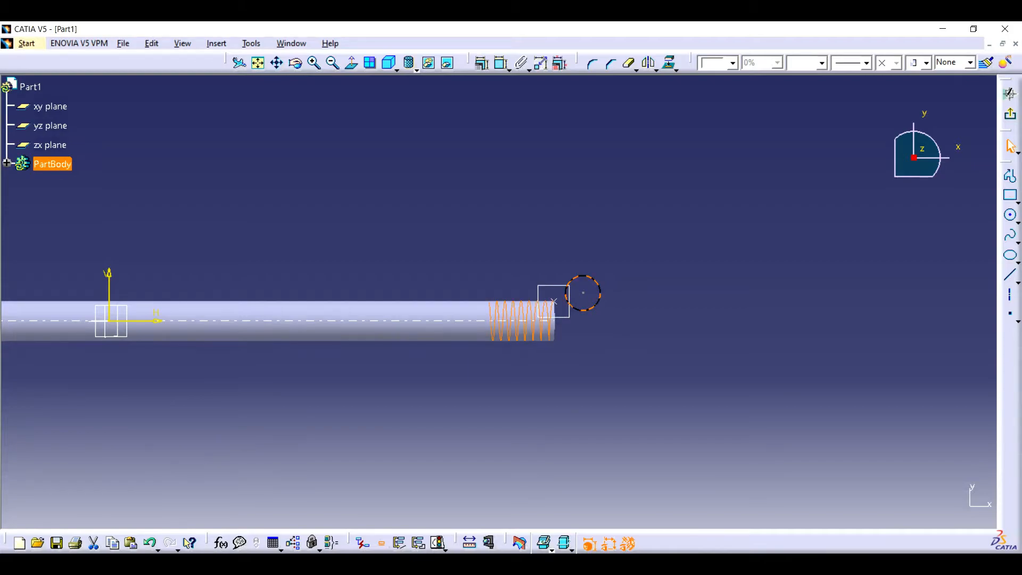
left_click(570, 304)
left_click(554, 301)
left_click(583, 293, "ctrl")
left_click(481, 63)
left_click(954, 118)
left_click(944, 247)
Step: Dimension the circle's diameter as 0.8 cm and exit the sketch
left_click(568, 312)
left_click(501, 62)
left_click(688, 212)
double_click(686, 213)
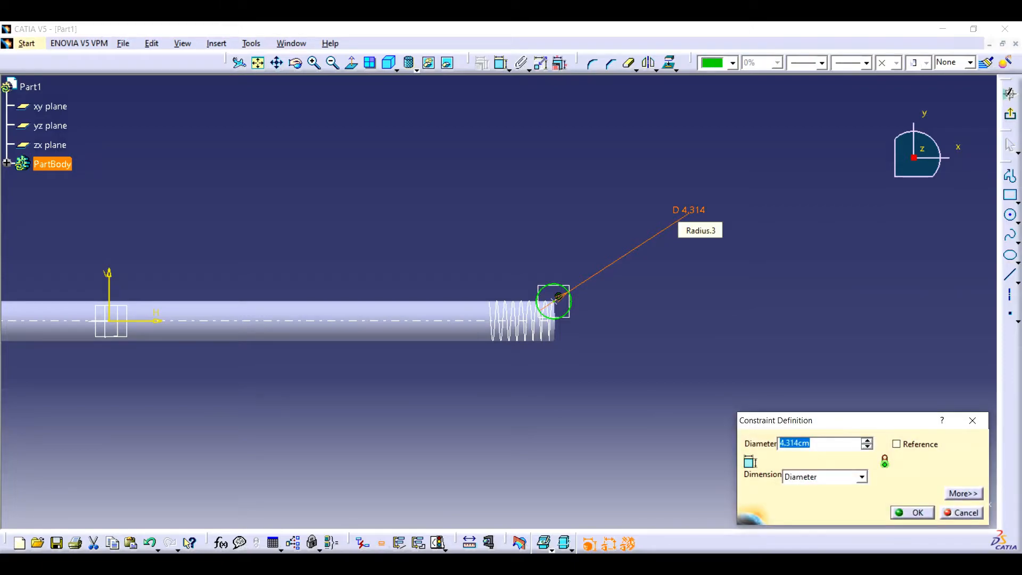
type("0.8")
key("Return")
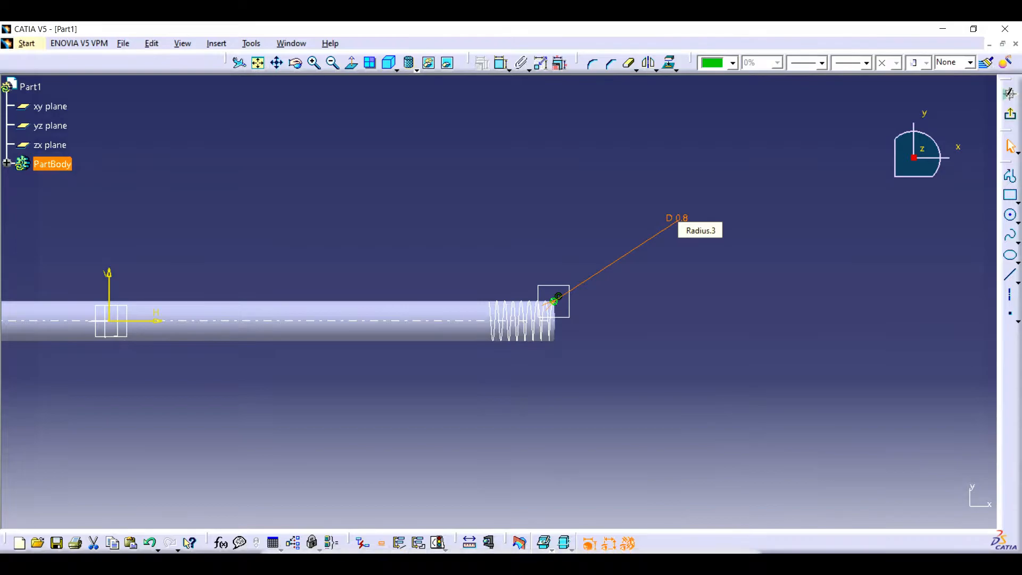
left_click(1011, 116)
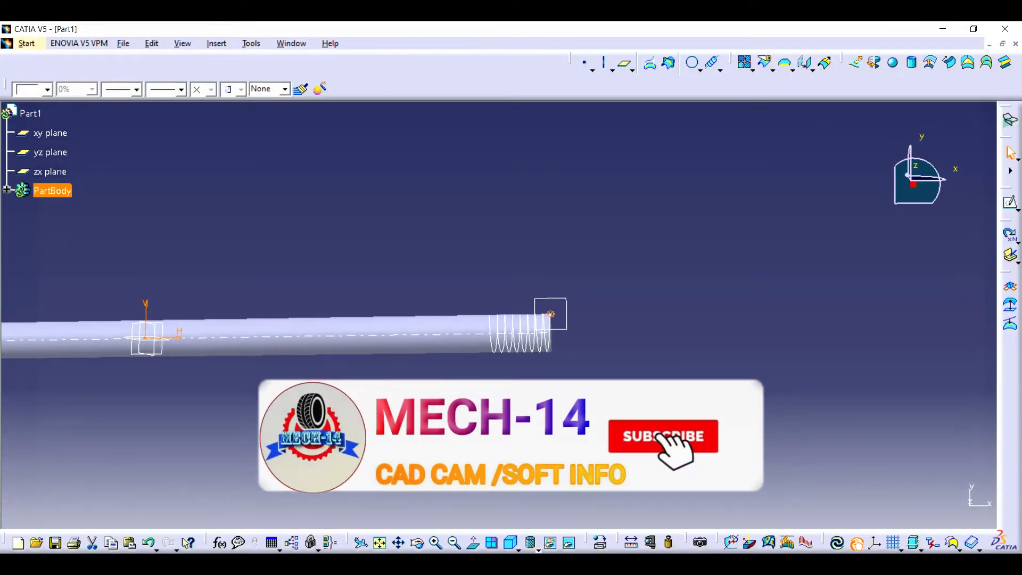
Step: Switch back to the Part Design workbench
left_click(27, 43)
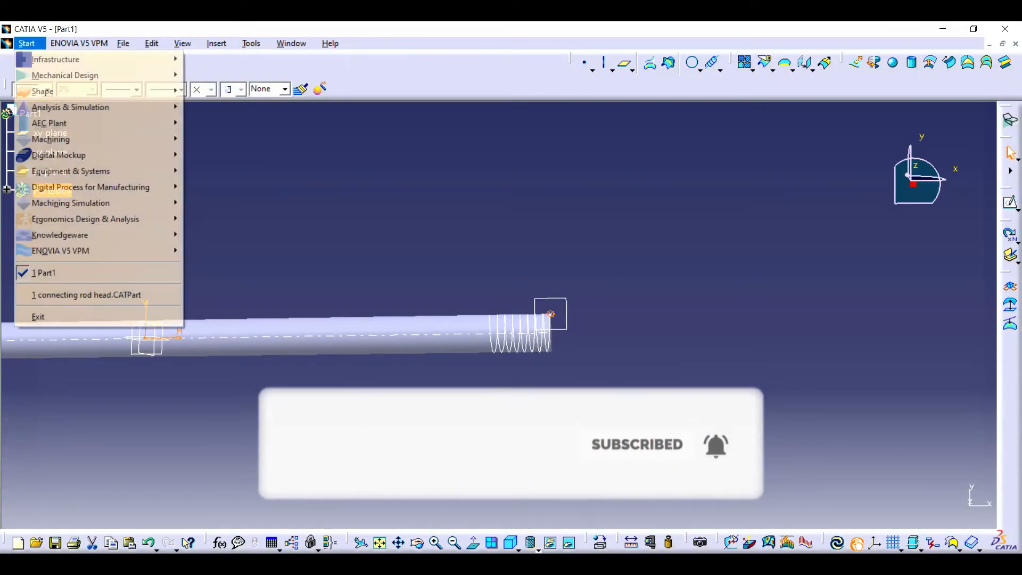
mouse_move(64, 75)
left_click(219, 75)
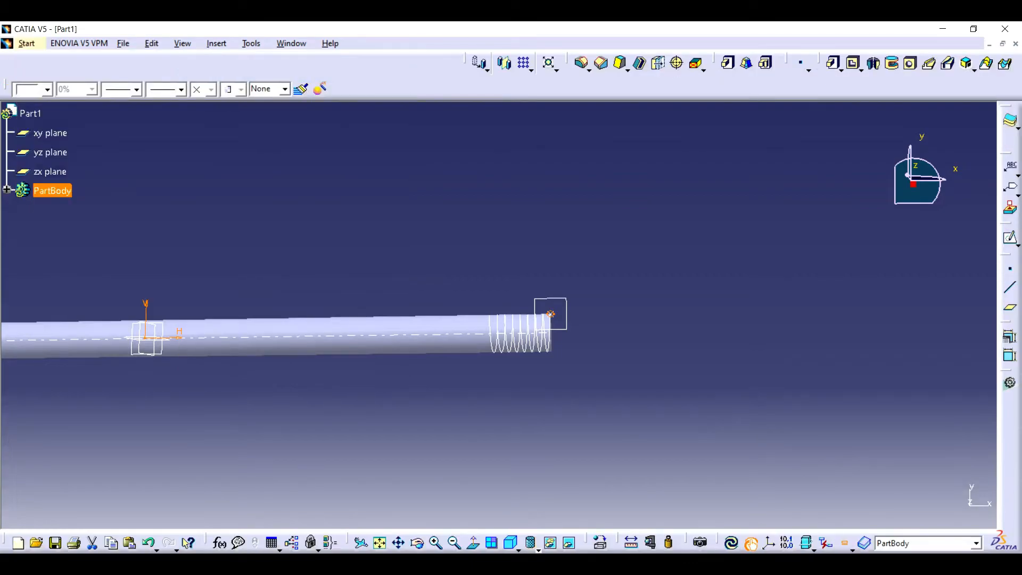
Step: Cut a slot into the rod's end using the circle sketch as profile and the helix as center curve, with Keep angle control
left_click(948, 63)
left_click(549, 315)
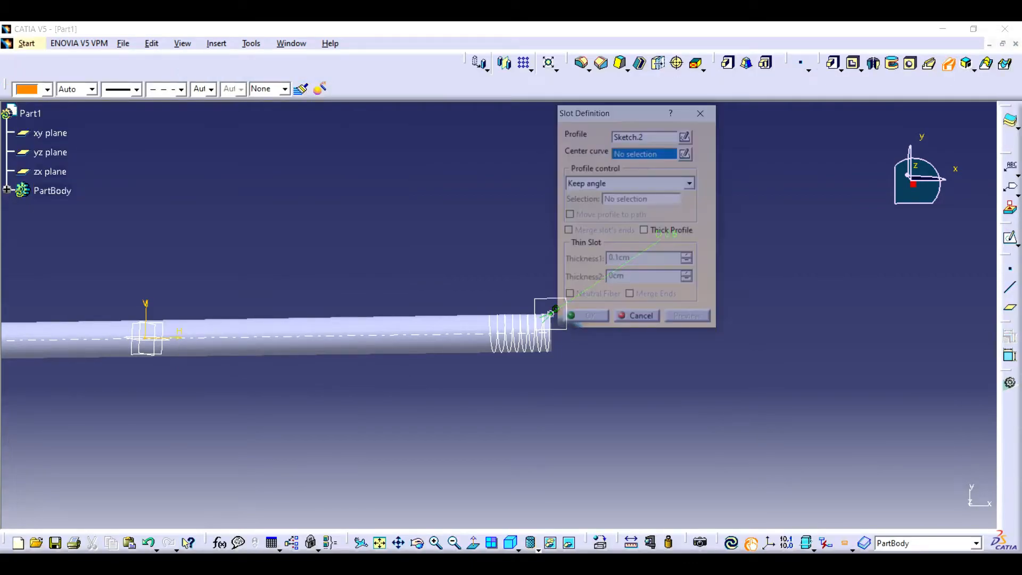
left_click(552, 313)
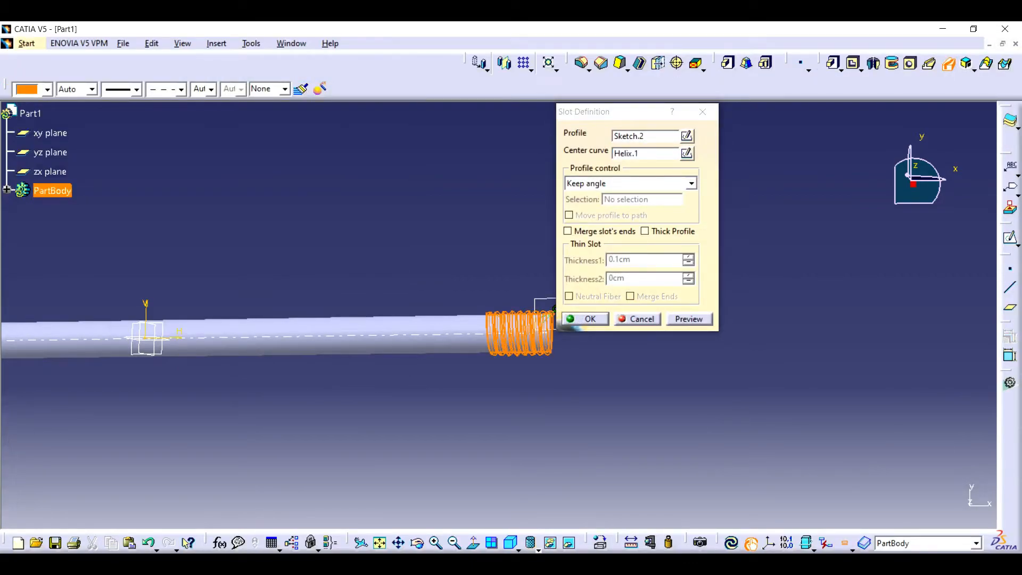
left_click(586, 318)
middle_click_drag(499, 315, 553, 367)
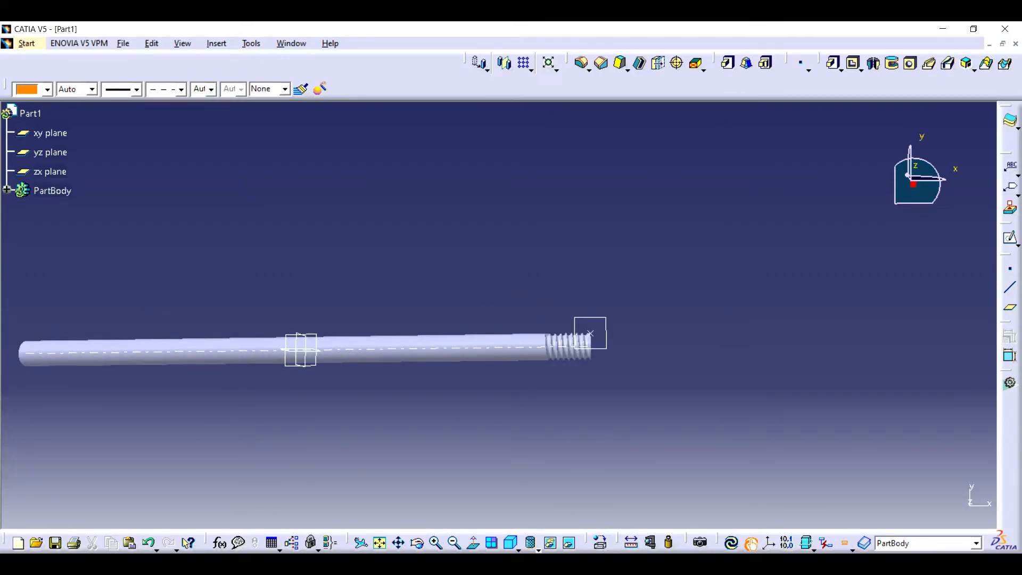
Step: Try to mirror the helical slot about the yz plane, and delete the mirror feature
left_click(7, 190)
left_click(58, 326)
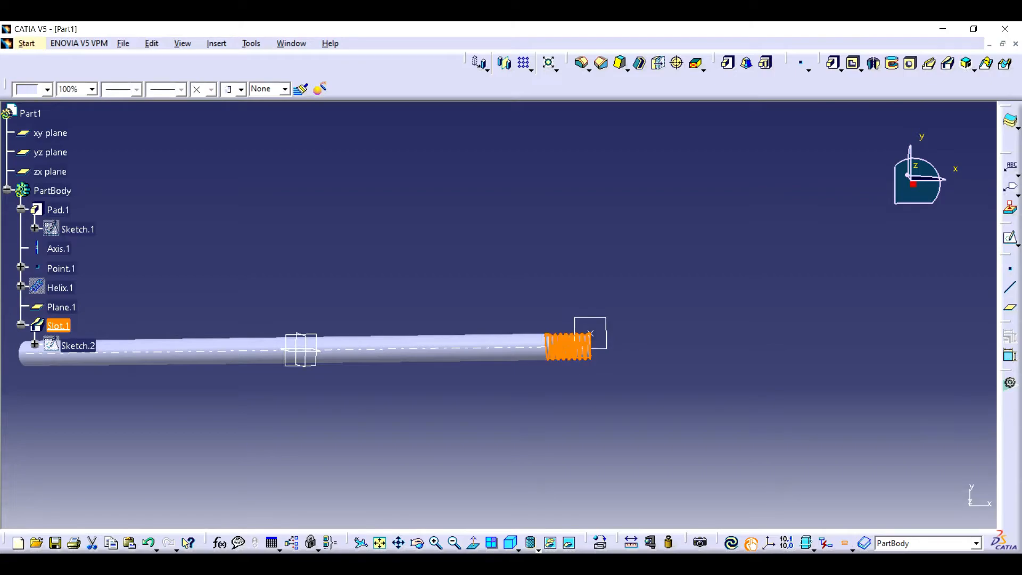
left_click(504, 63)
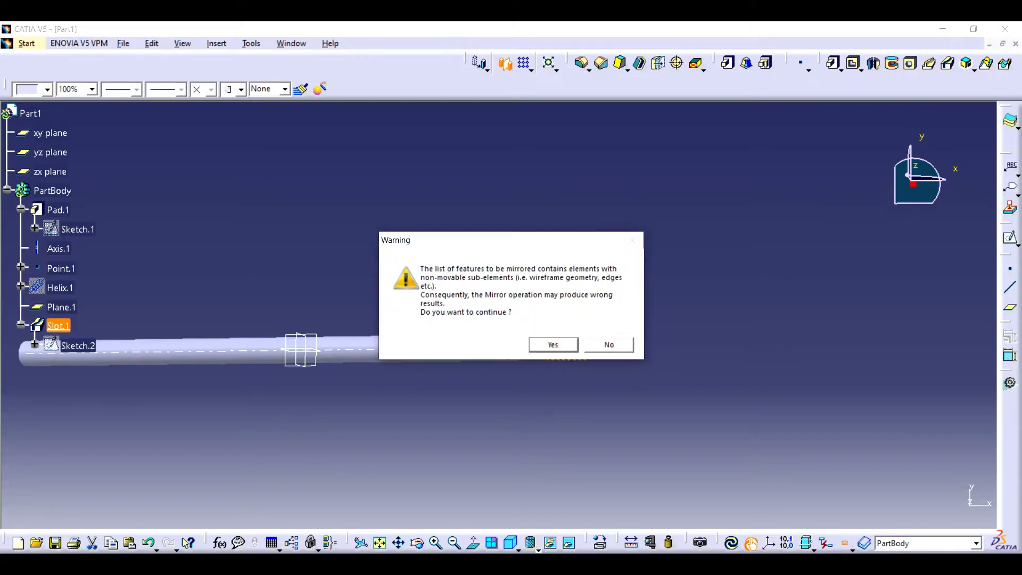
key("Return")
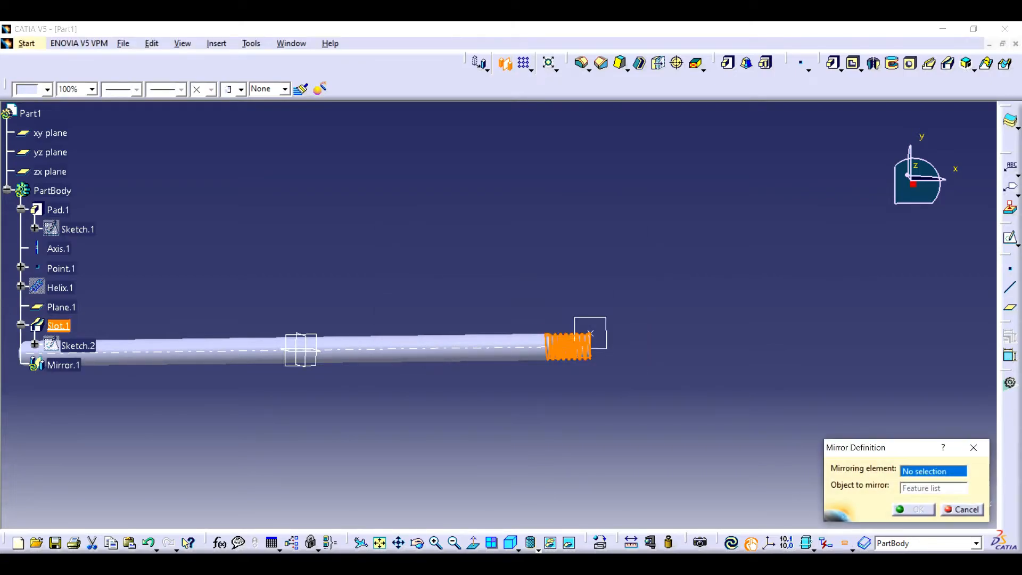
left_click(50, 153)
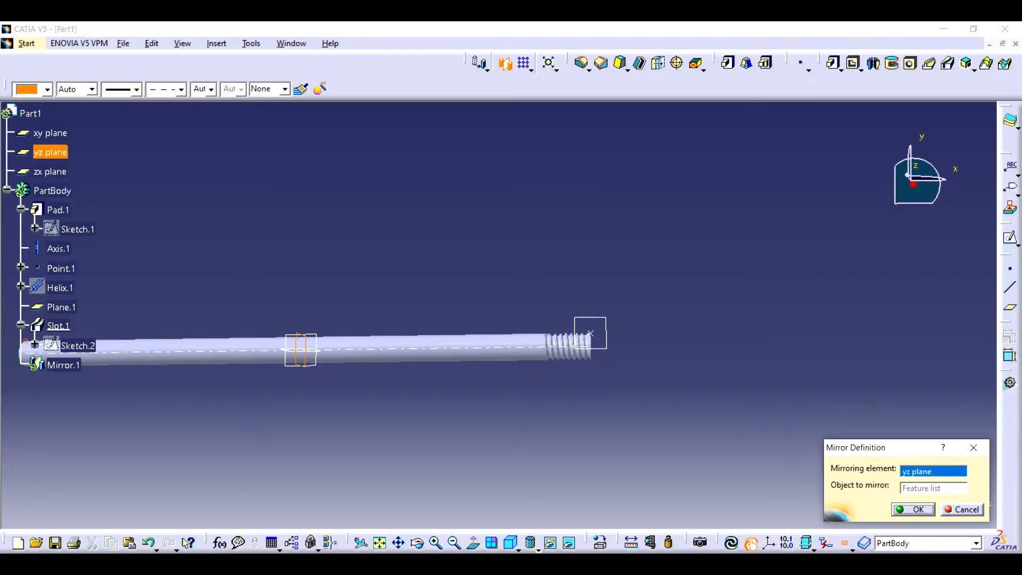
key("Return")
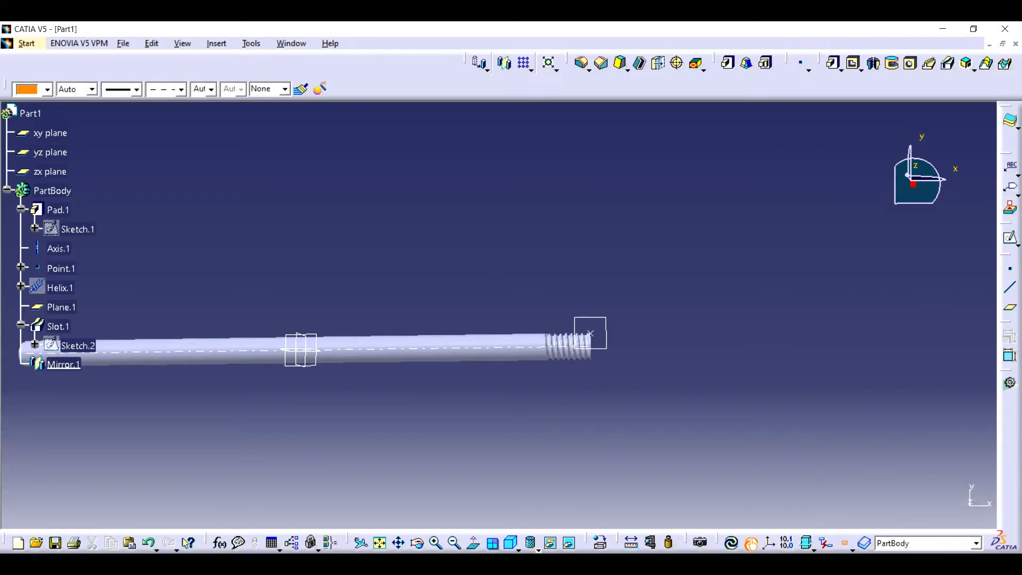
middle_click_drag(499, 330, 499, 290)
middle_click_drag(373, 319, 768, 312)
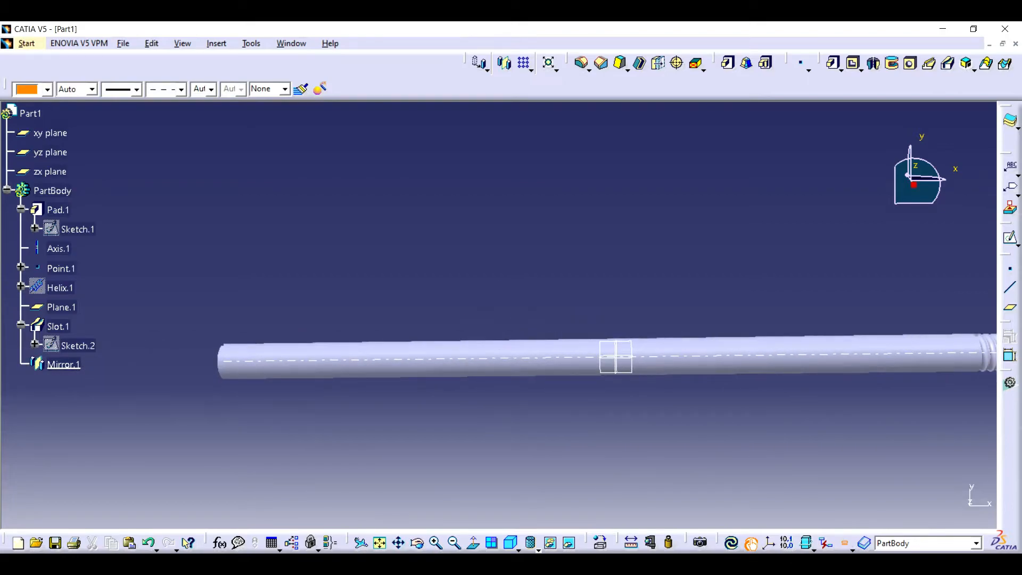
left_click(63, 365)
key("Delete")
Step: Open the slot's circle sketch and the existing helix definition to check how the thread was built
left_click(59, 326)
left_click(78, 346)
double_click(78, 346)
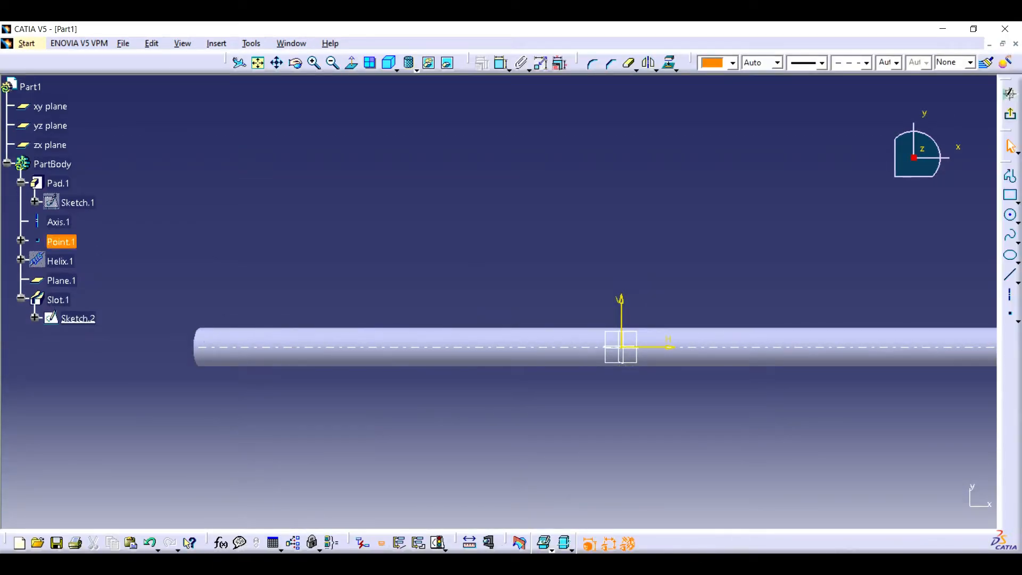
double_click(60, 261)
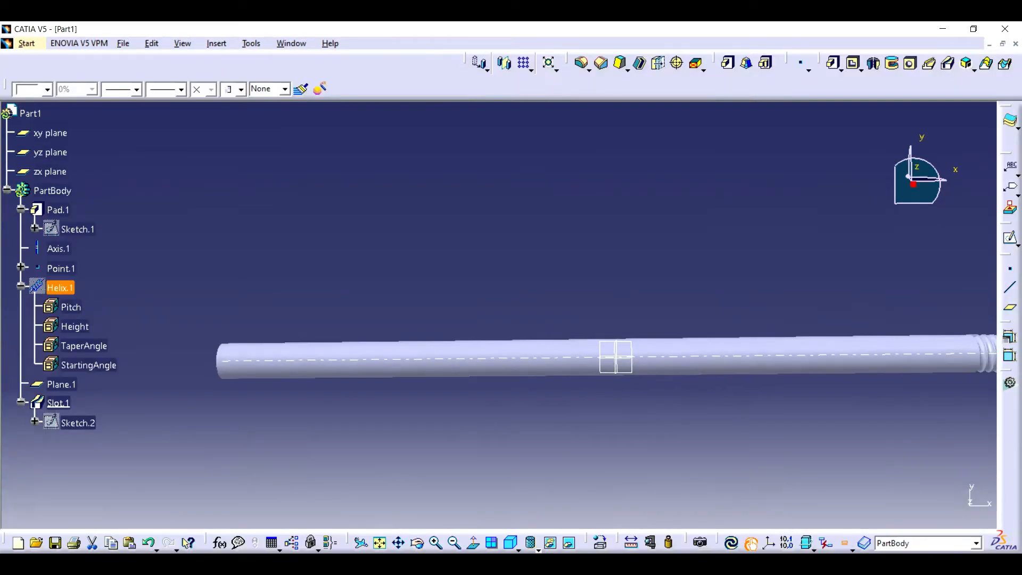
middle_click_drag(616, 357, 458, 312)
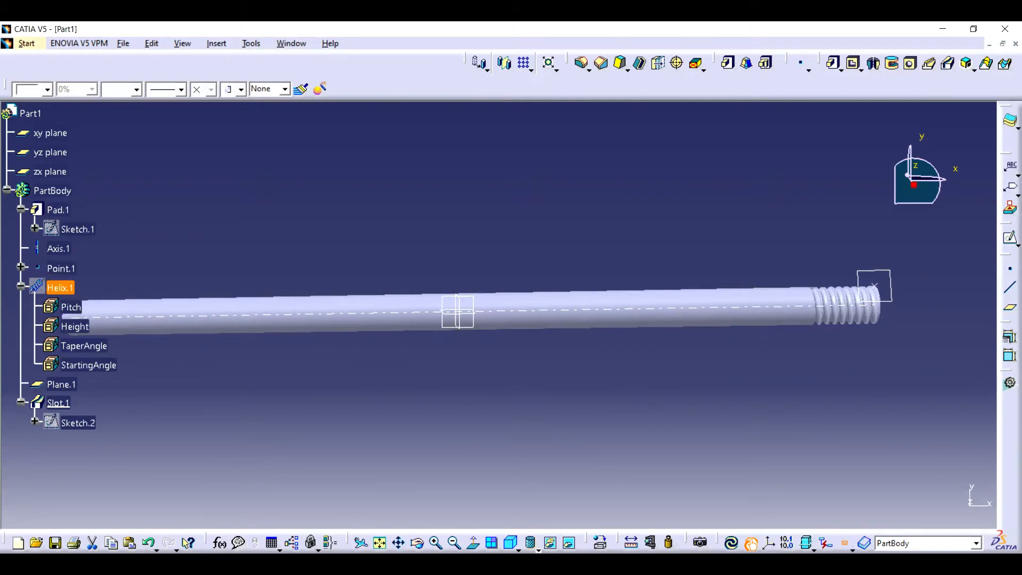
double_click(60, 288)
left_click(576, 424)
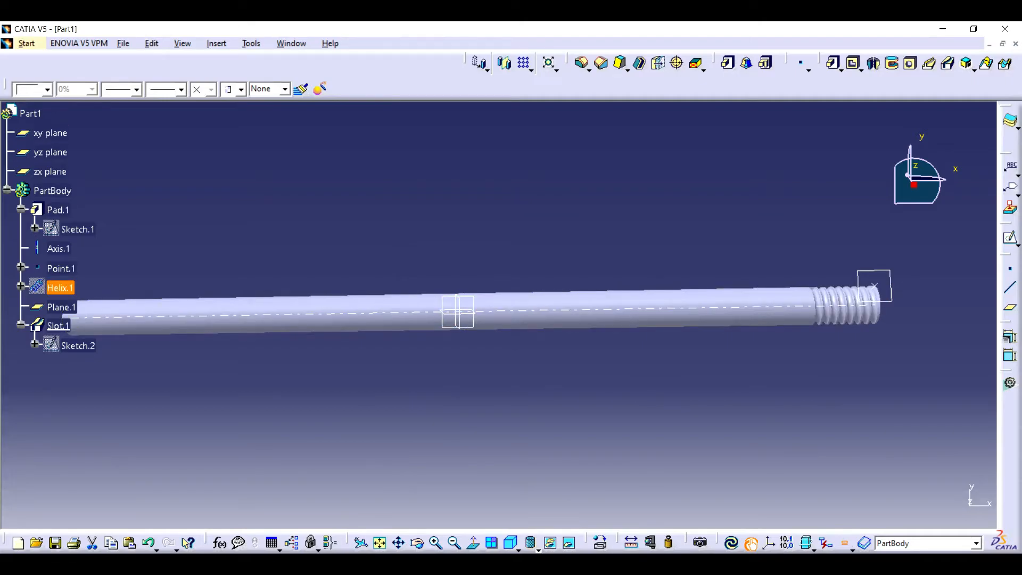
Step: Switch to the Wireframe and Surface Design workbench
left_click(26, 43)
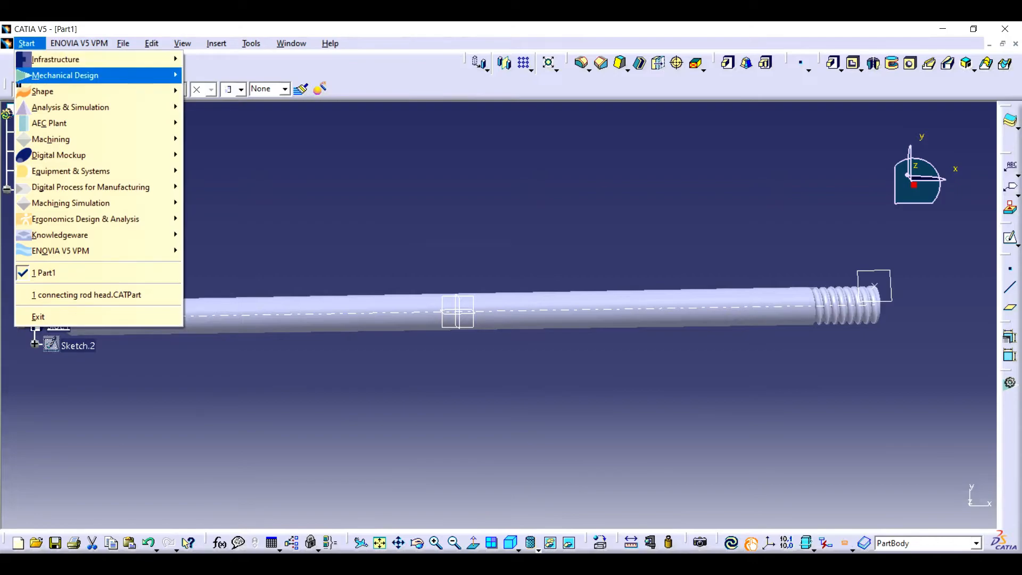
mouse_move(65, 75)
left_click(253, 331)
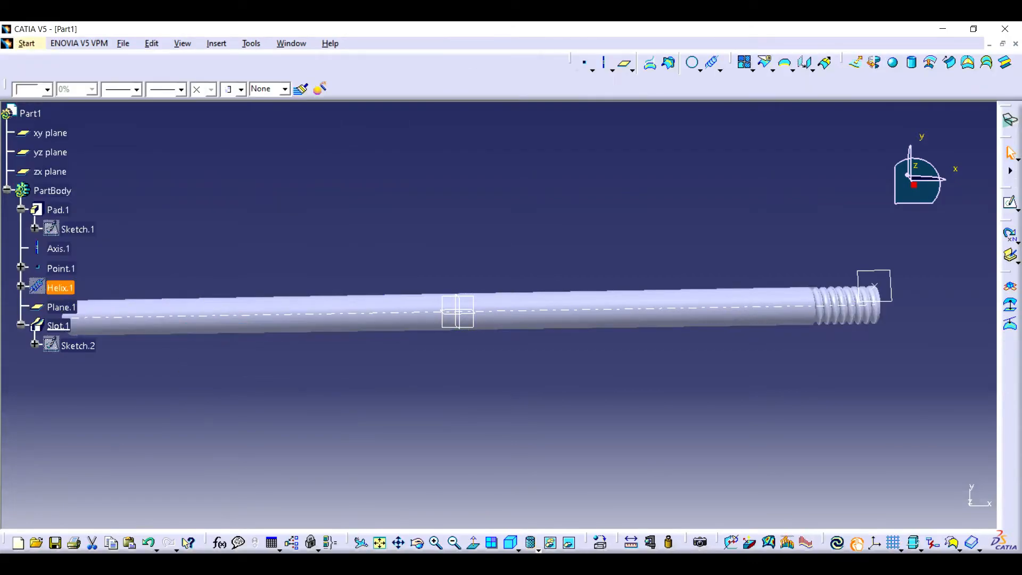
Step: Try placing an on-curve point on the existing helix, and delete that point
left_click(399, 543)
left_click_drag(457, 311, 599, 320)
left_click(60, 288)
left_click(585, 64)
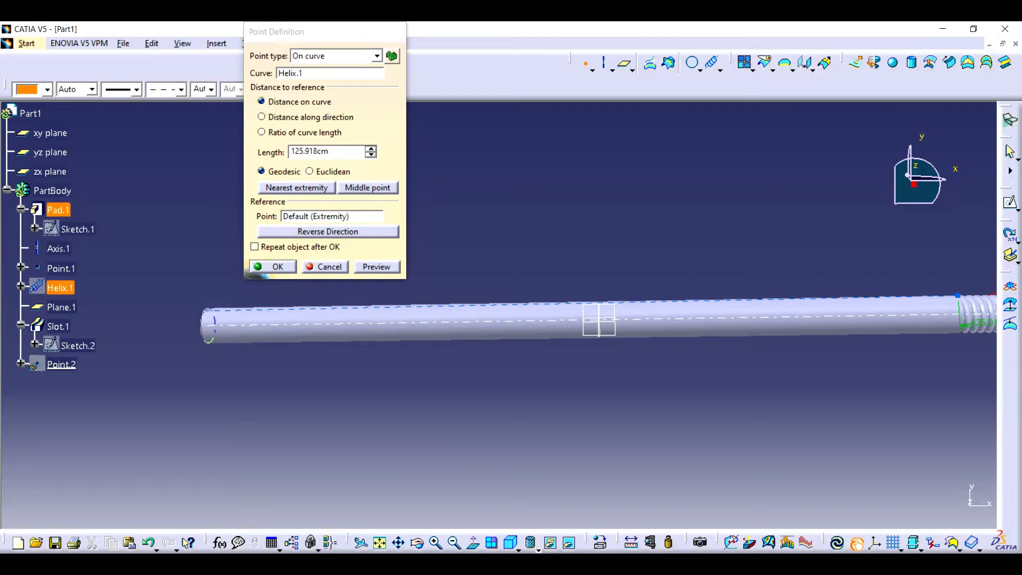
left_click(273, 267)
double_click(62, 364)
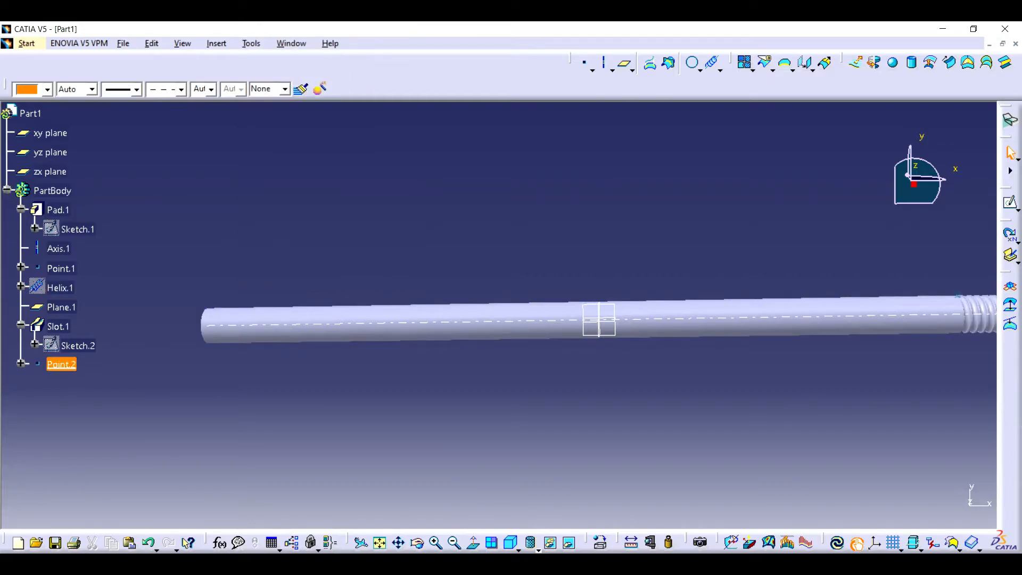
left_click(273, 266)
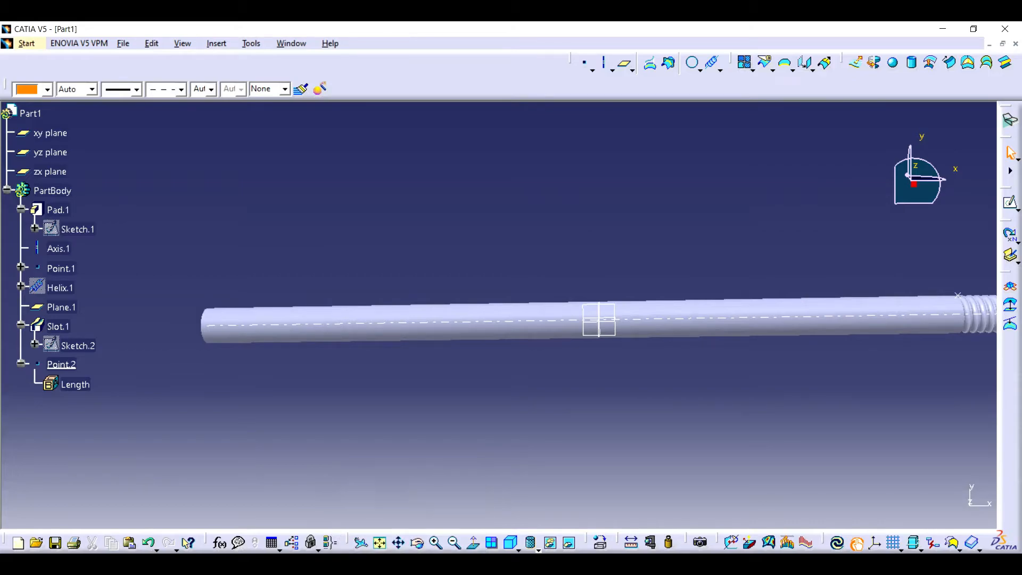
left_click_drag(328, 290, 683, 292)
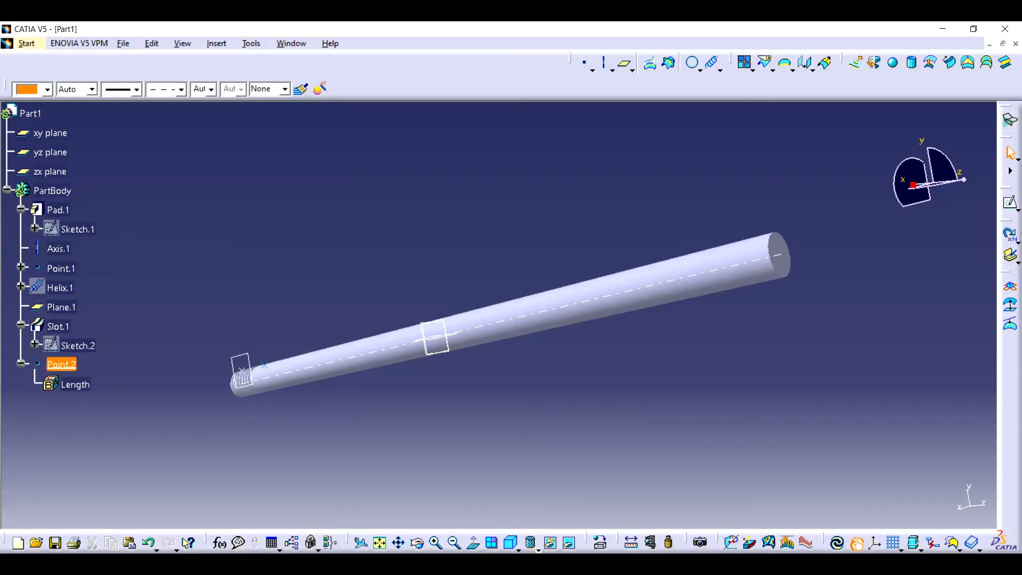
right_click(68, 365)
left_click(98, 278)
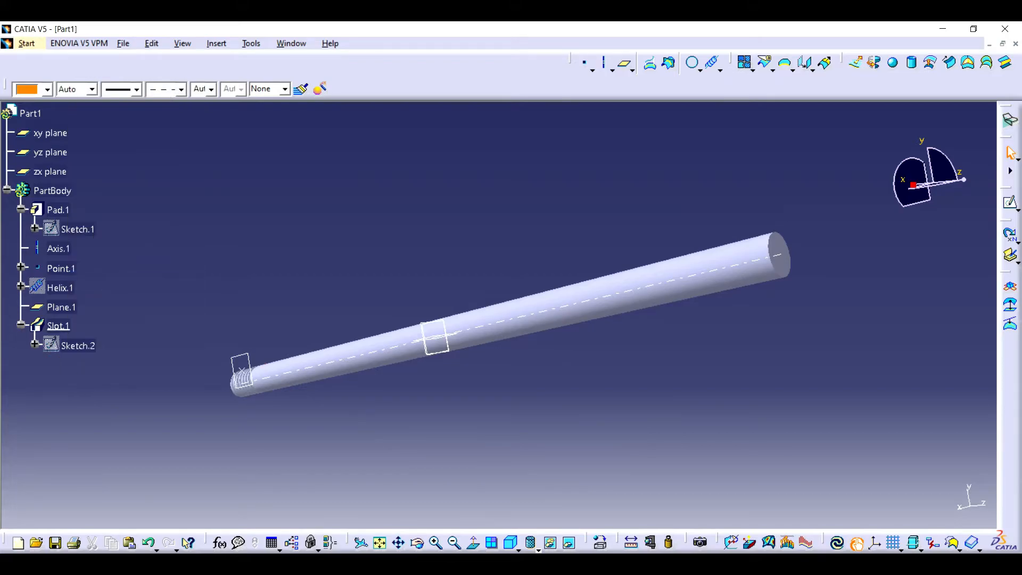
Step: Create an on-curve point on the circular edge of the rod's unthreaded end face
left_click(586, 63)
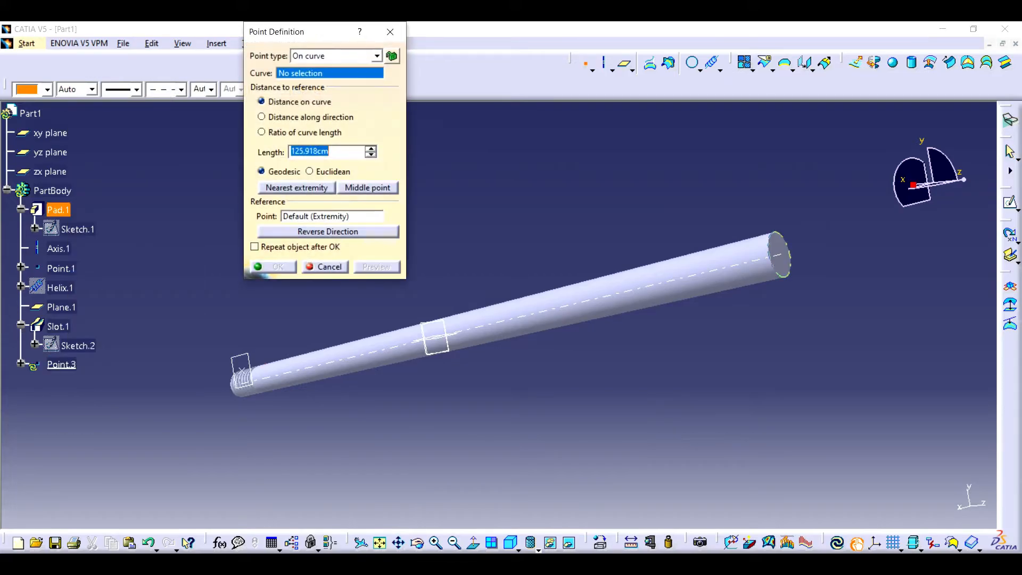
left_click(784, 240)
left_click(273, 266)
Step: Create a counterclockwise helix from the new end point around Axis.1 with 1 cm pitch and 8 cm height, running along the rod
left_click(713, 64)
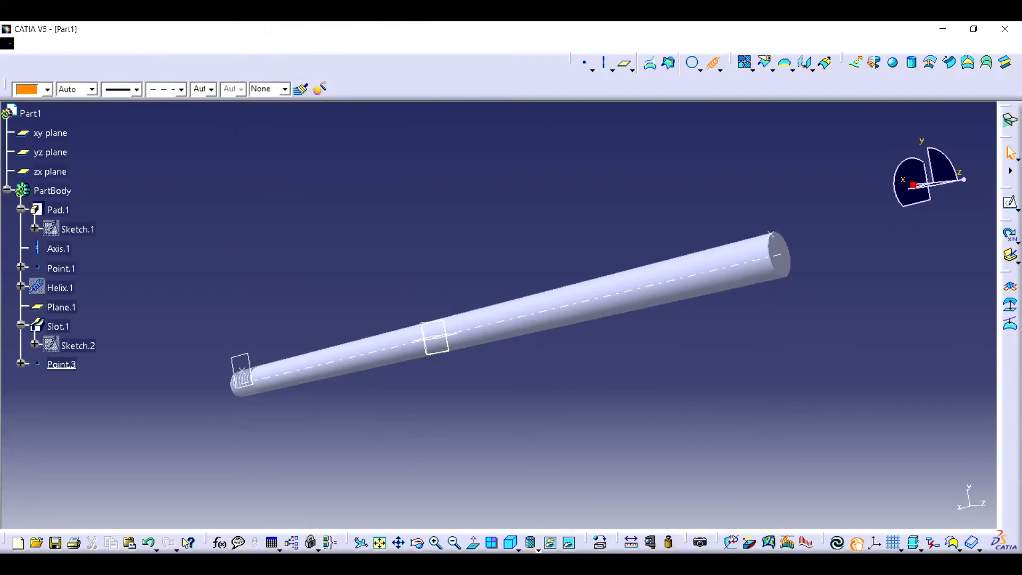
left_click(61, 365)
left_click(59, 249)
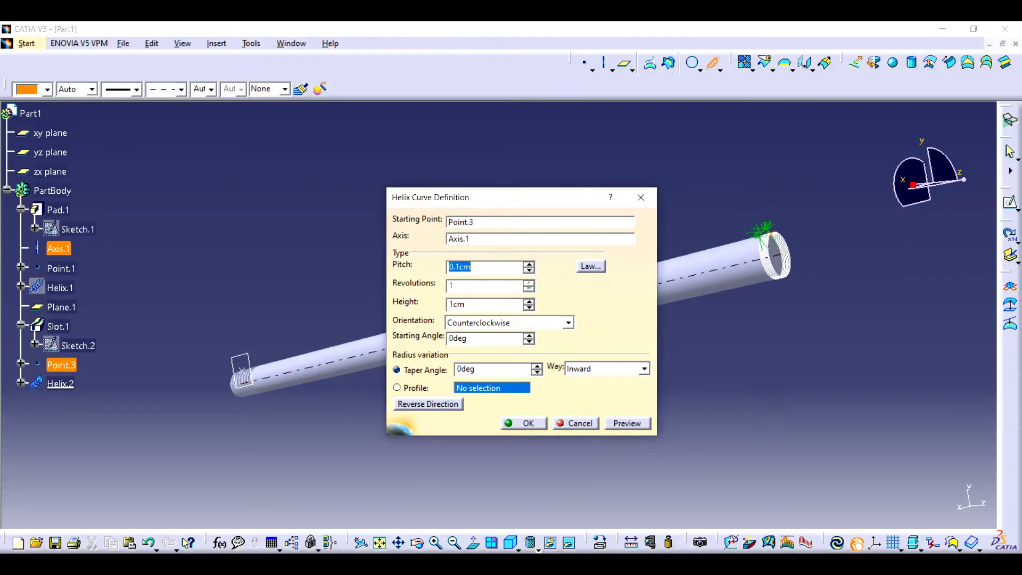
key("Tab")
type("8")
key("Tab")
type("1")
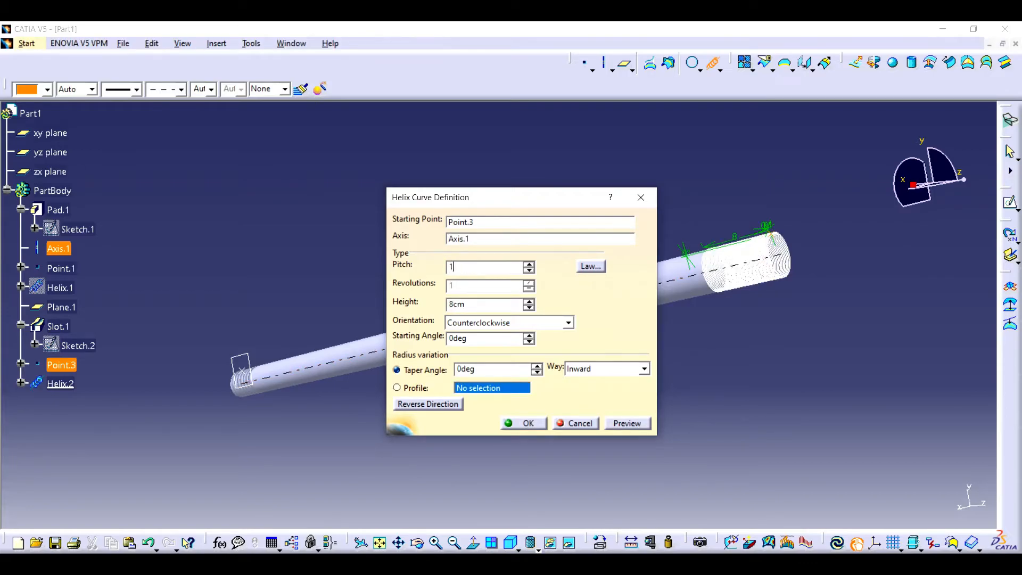
key("Tab")
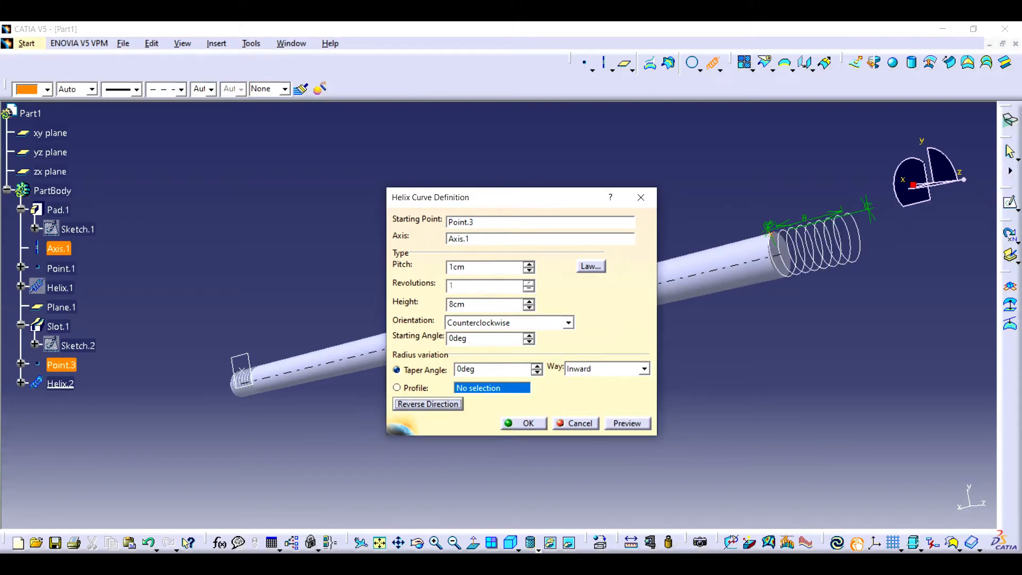
key("space")
key("Return")
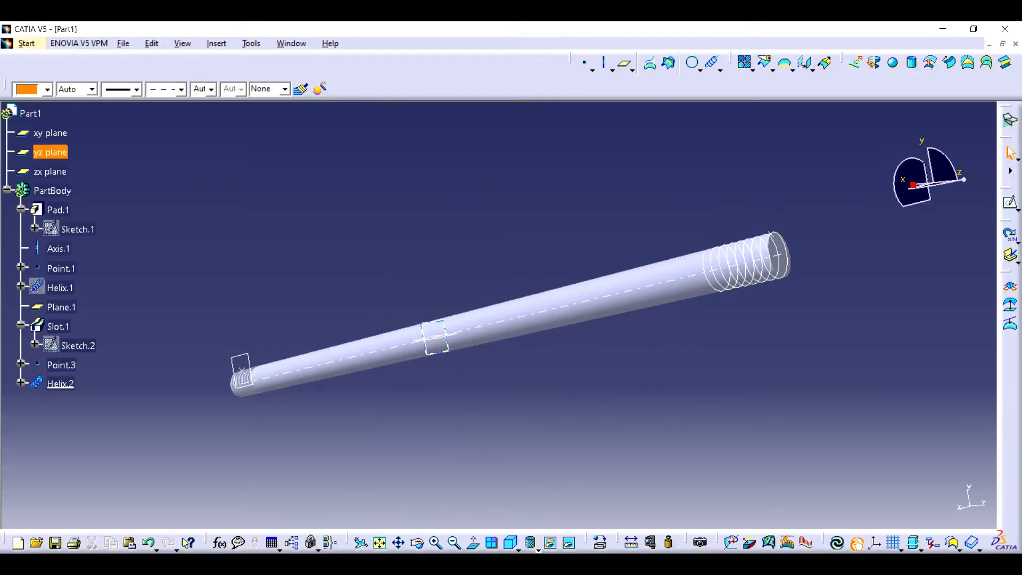
Step: Create a plane parallel to Plane.1 that passes through the new helix's starting point
left_click(62, 307)
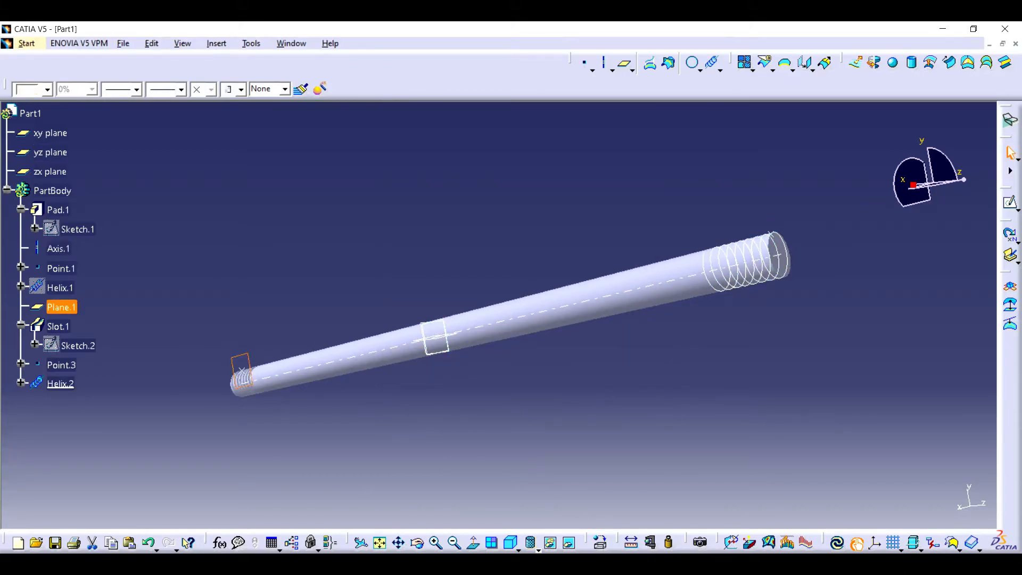
left_click(625, 64)
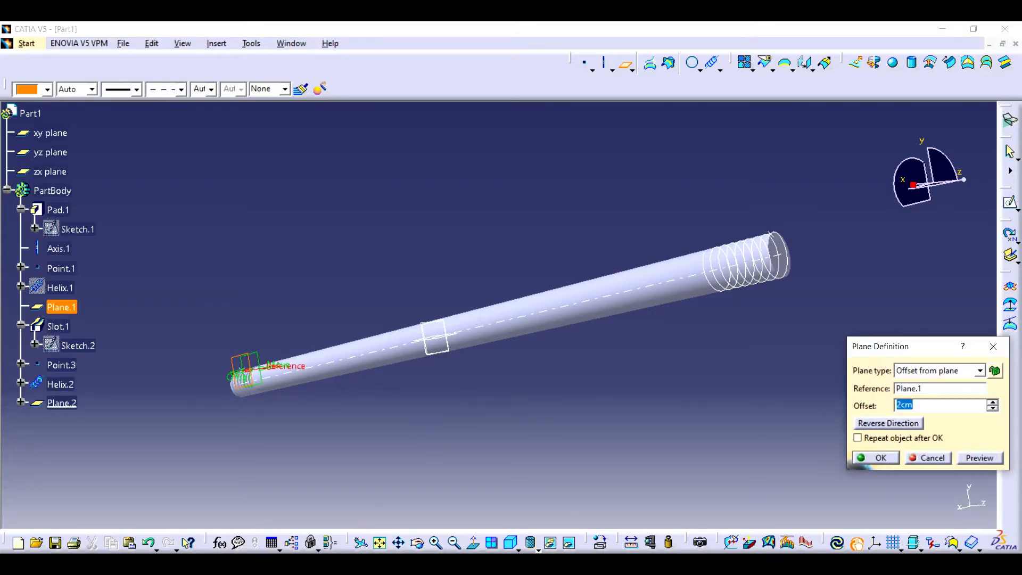
left_click(61, 365)
left_click(868, 425)
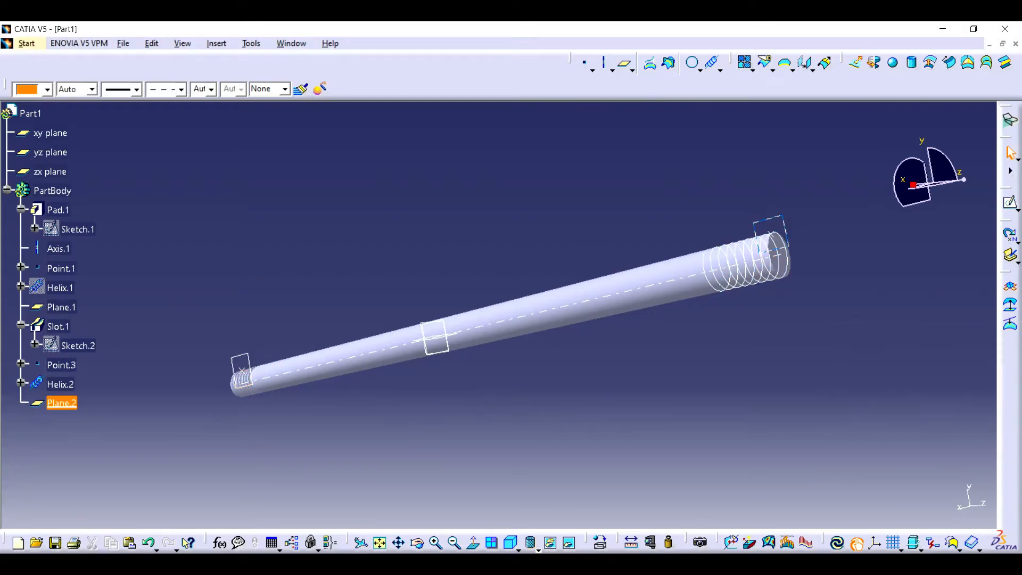
Step: Start a sketch on the new plane and draw a circle about 5.6 cm in diameter above the rod
left_click(1010, 202)
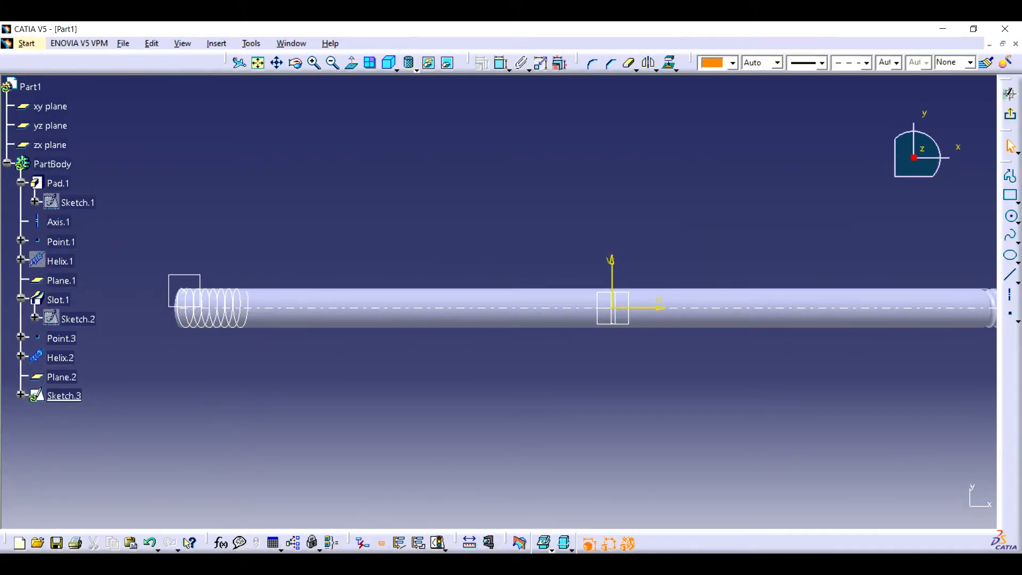
left_click(273, 212)
left_click(285, 192)
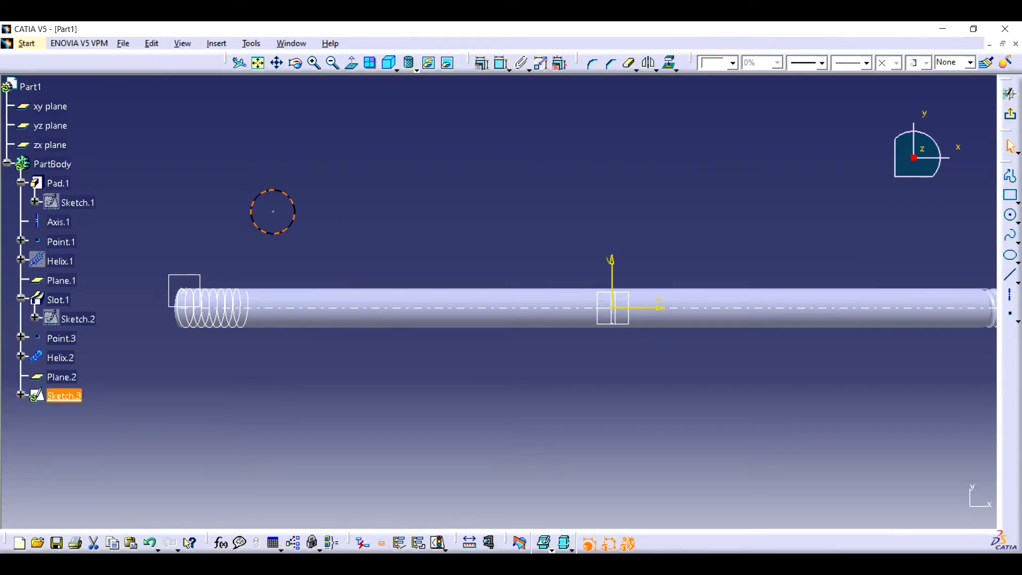
Step: Constrain the circle's centre to coincide with the second helix's starting point, Point.3
left_click(184, 290)
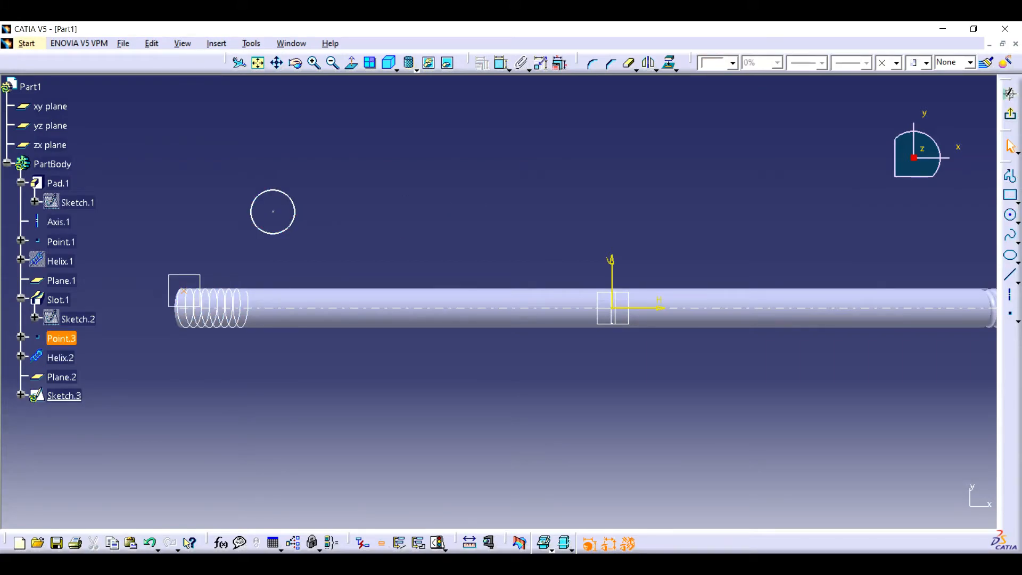
left_click(272, 212, "ctrl")
left_click(482, 63)
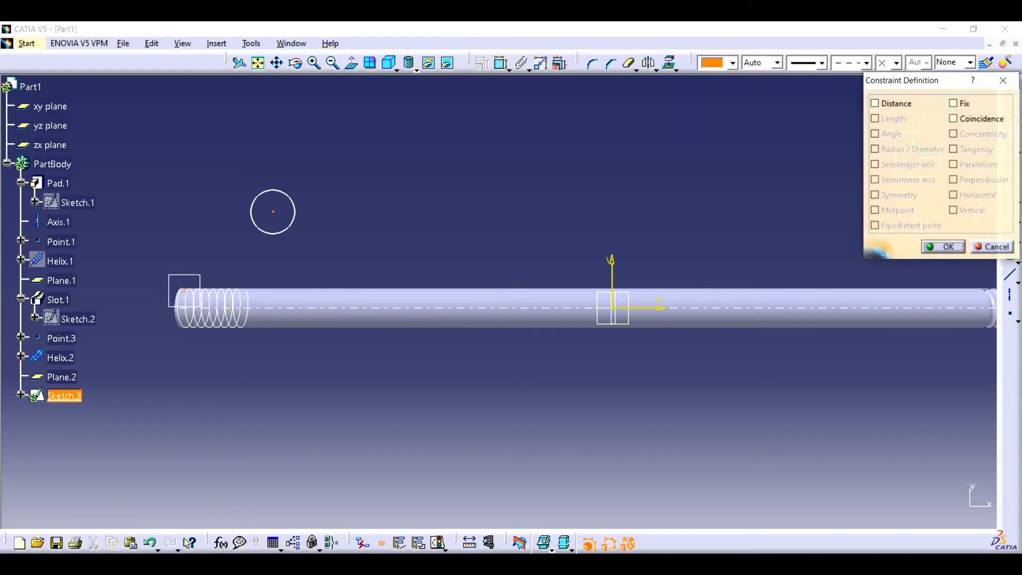
left_click(953, 119)
left_click(943, 247)
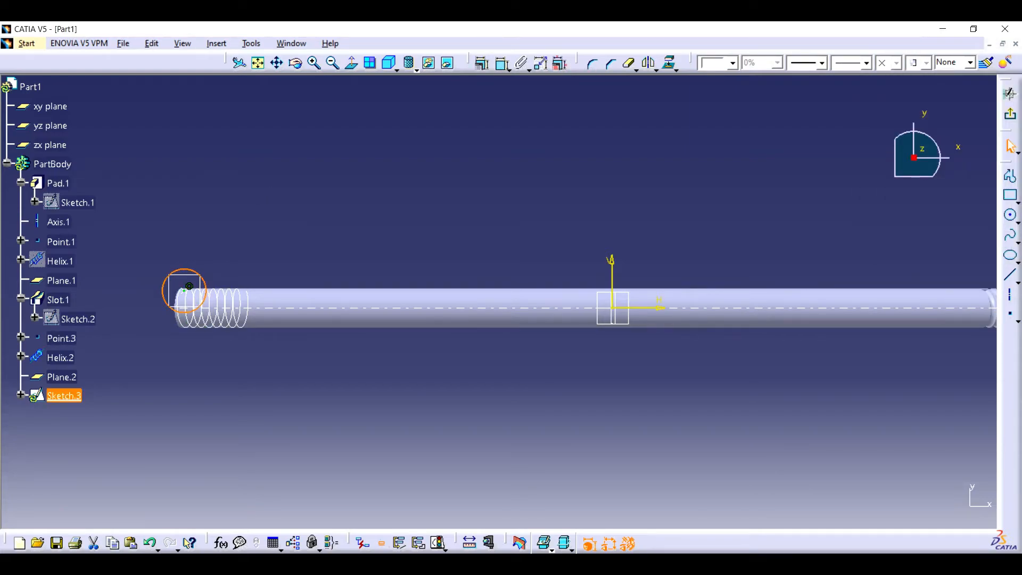
Step: Dimension the new circle's diameter as 0.8 cm and exit the sketch
left_click(501, 64)
left_click(341, 174)
double_click(341, 171)
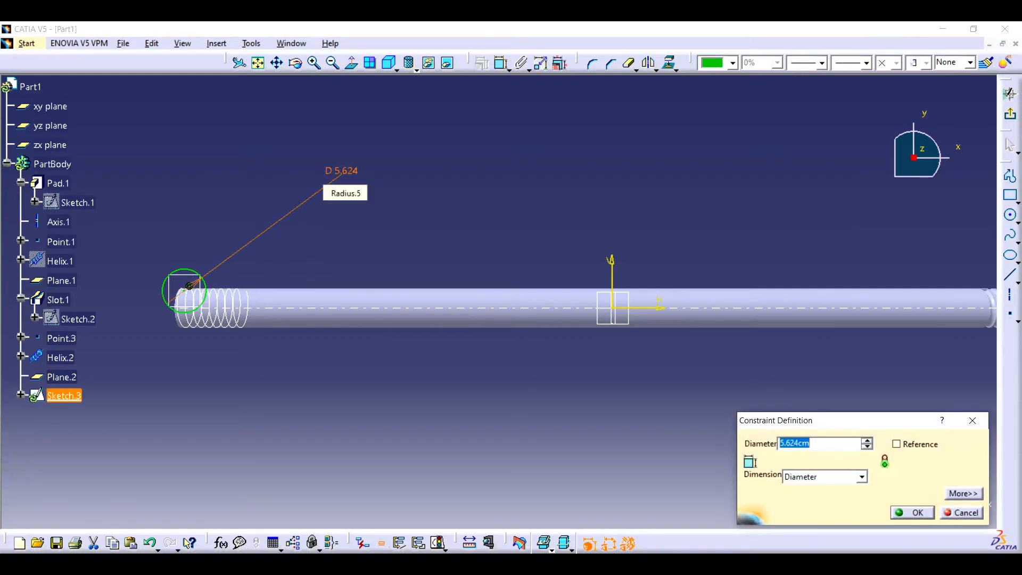
type("0.8")
key("Return")
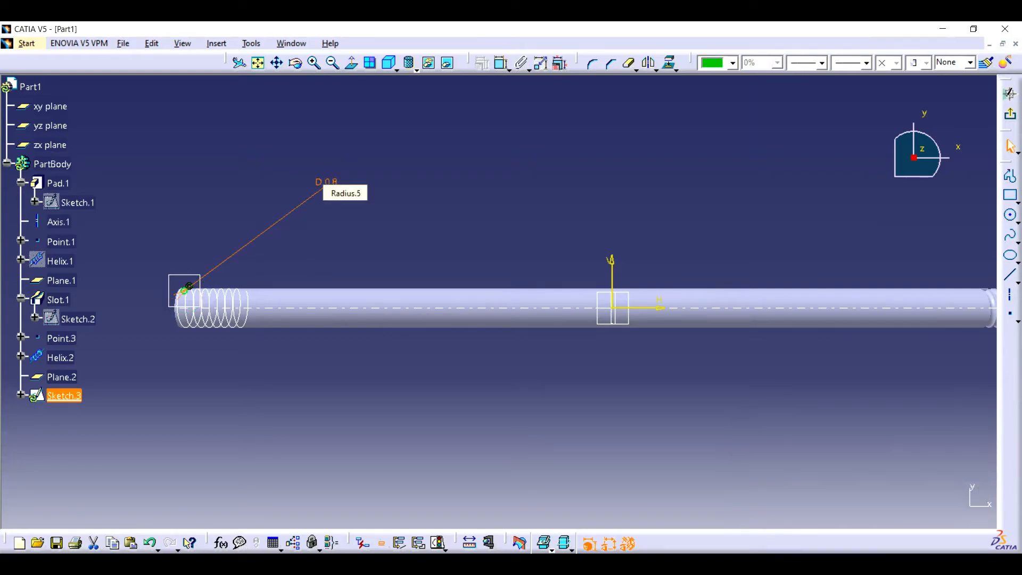
left_click(1010, 93)
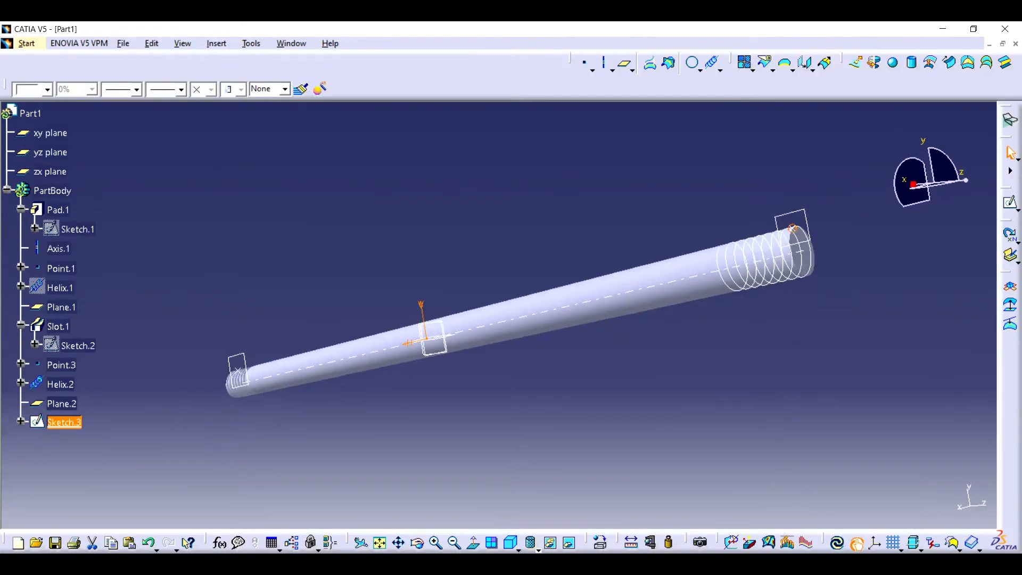
Step: Switch to the Part Design workbench with the new circle sketch still selected
left_click(27, 43)
mouse_move(65, 75)
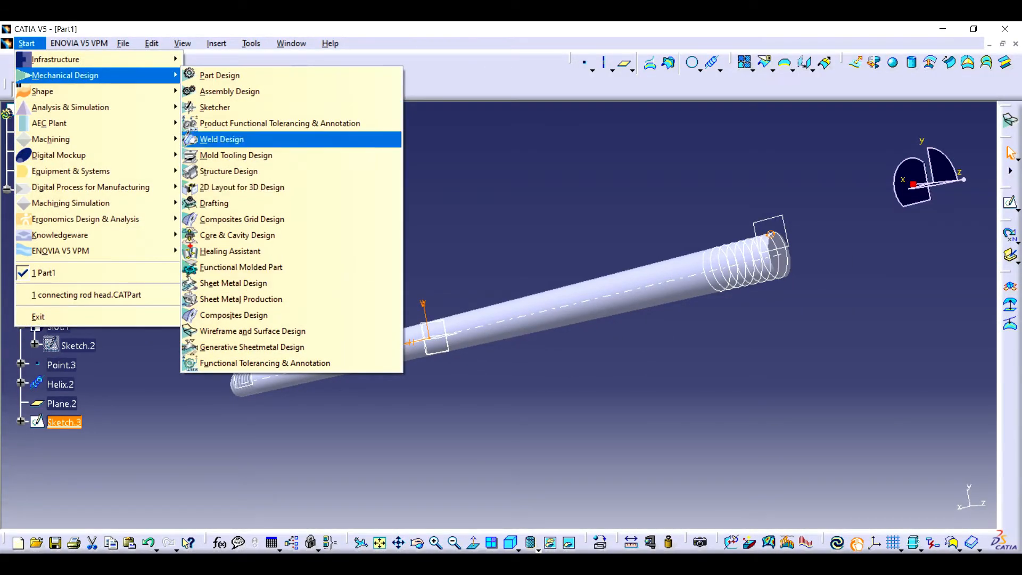
left_click(219, 75)
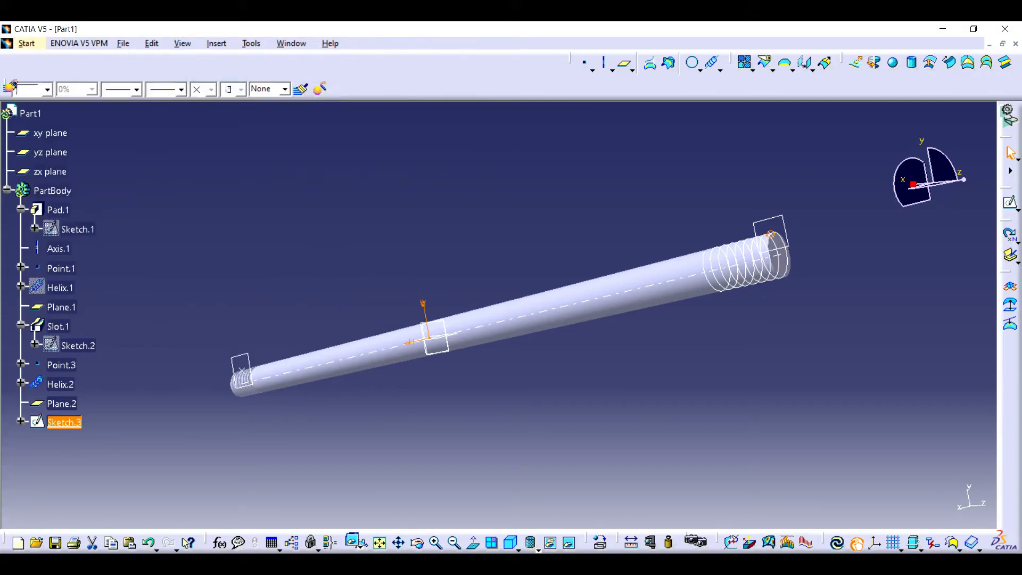
left_click(948, 63)
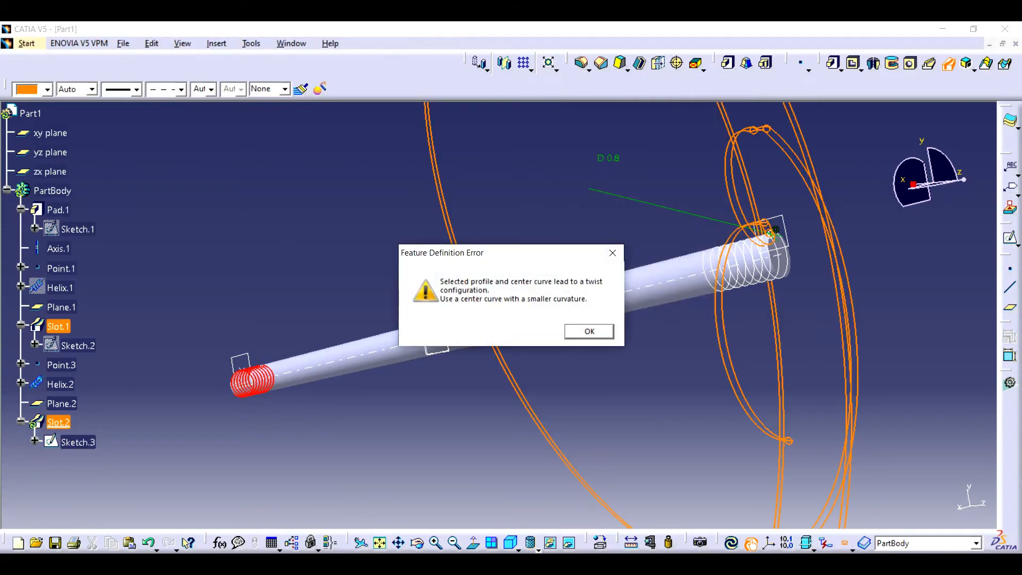
key("Return")
left_click(638, 318)
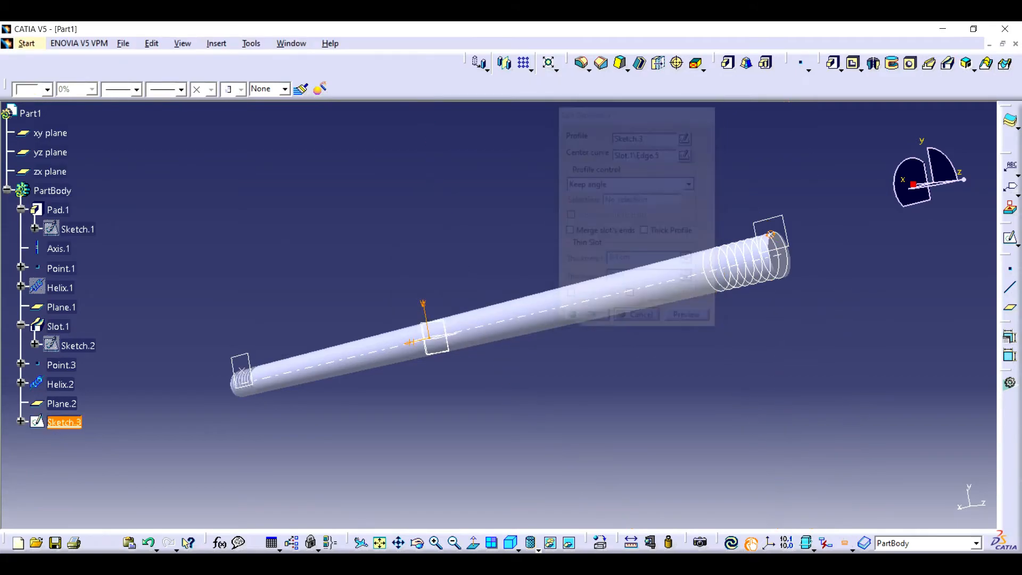
Step: Cut the second thread with a Slot that sweeps the Sketch.3 circle along Helix.2
left_click(949, 63)
left_click(747, 265)
left_click(586, 319)
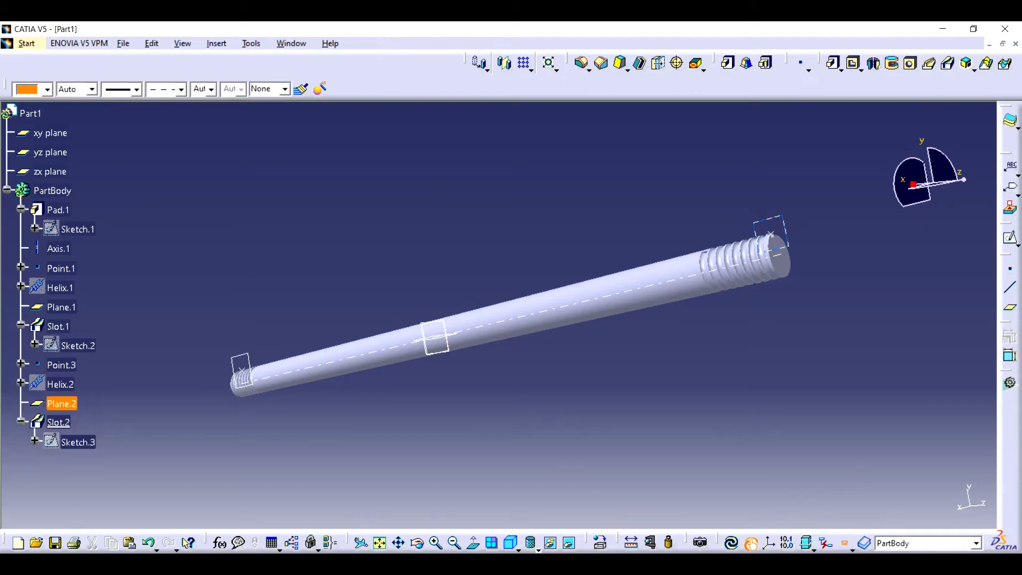
Step: Hide Axis.1, Point.1 and Point.3
left_click(60, 384)
left_click(62, 366)
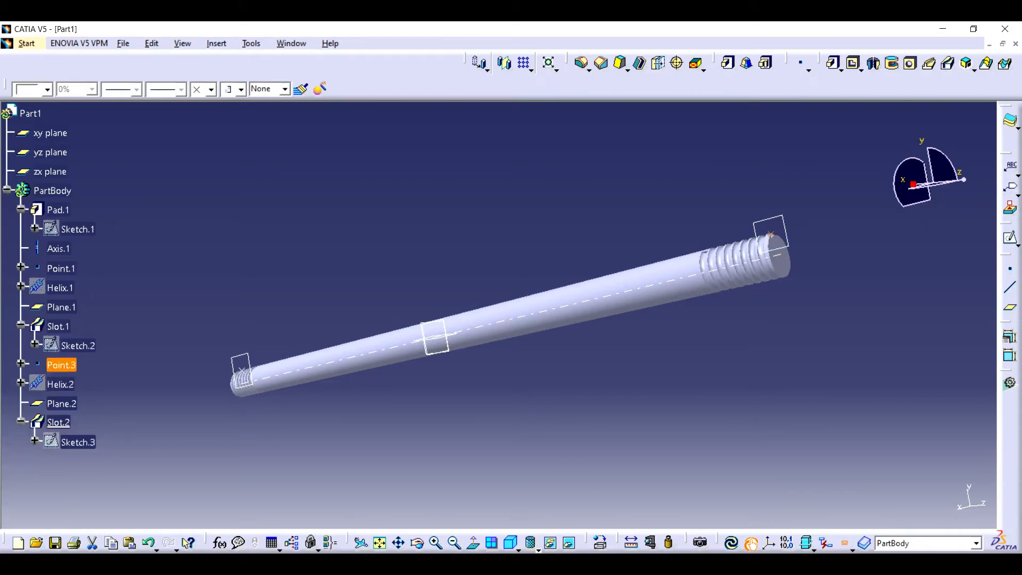
left_click(61, 268, "ctrl")
right_click(59, 249)
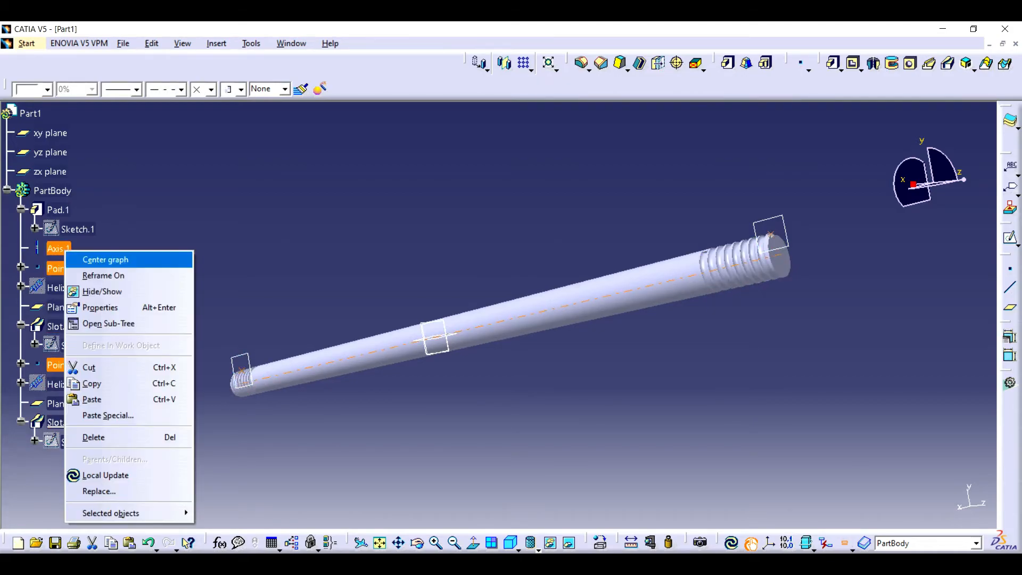
left_click(102, 291)
Step: Hide the xy, yz and zx planes together with Plane.1 and Plane.2
left_click(51, 172)
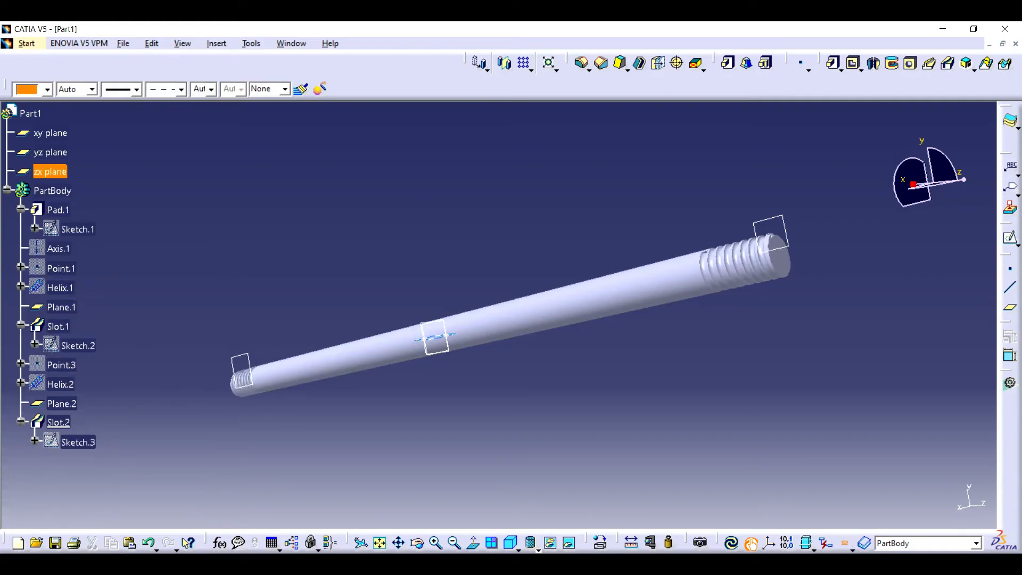
left_click(50, 152, "ctrl")
left_click(51, 133, "ctrl")
left_click(61, 403, "ctrl")
left_click(61, 307, "ctrl")
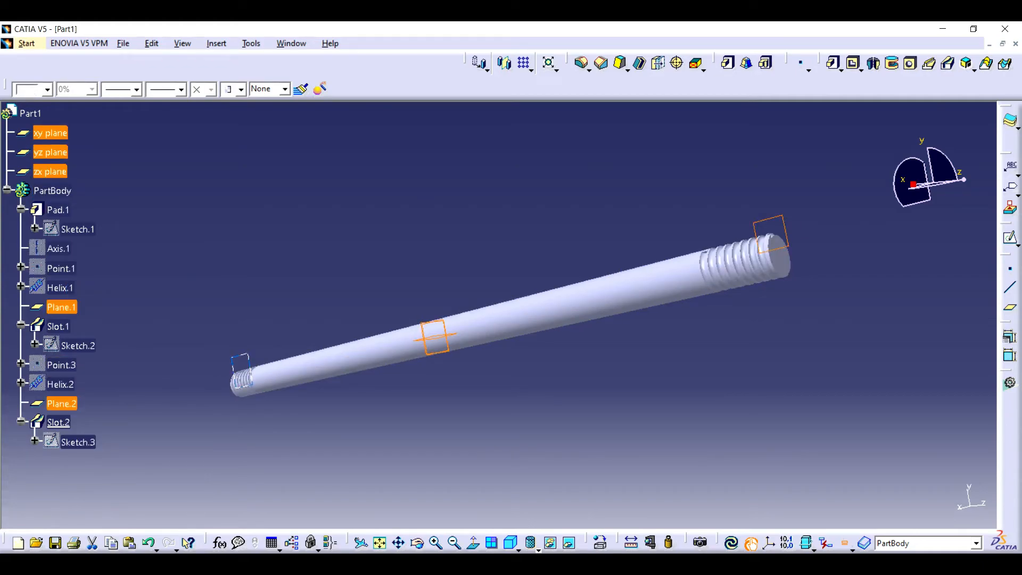
right_click(60, 308)
left_click(91, 72)
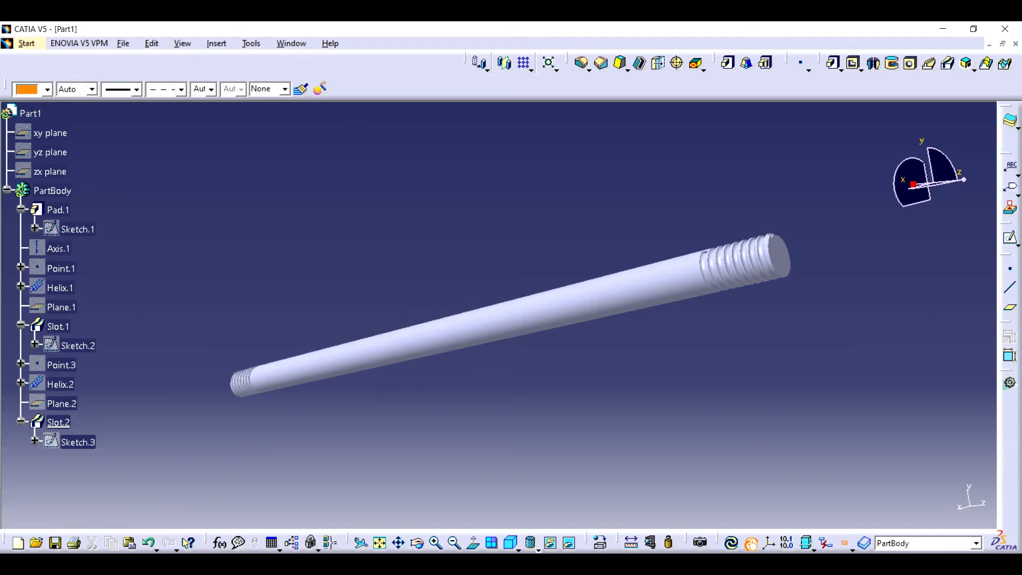
Step: Apply the Steel material from the metal materials library to the rod
middle_click_drag(317, 314, 682, 343)
left_click(731, 543)
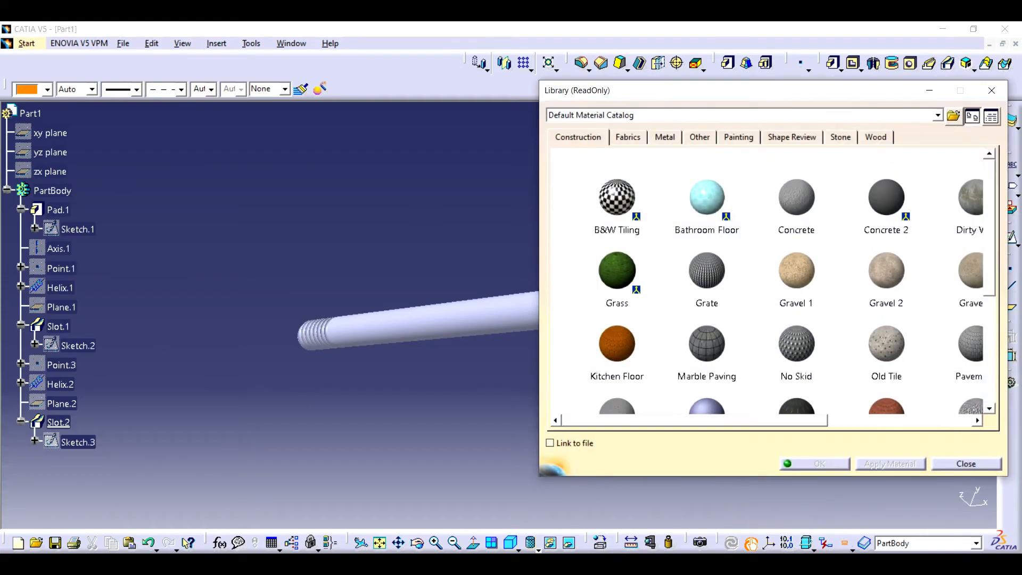
left_click(699, 138)
left_click(665, 137)
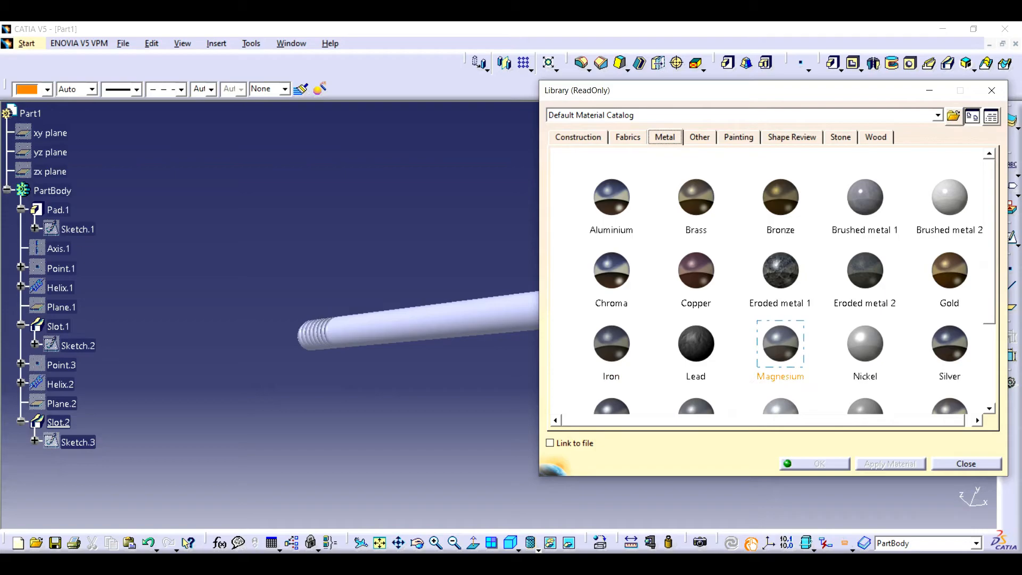
scroll(696, 367, "down", 1)
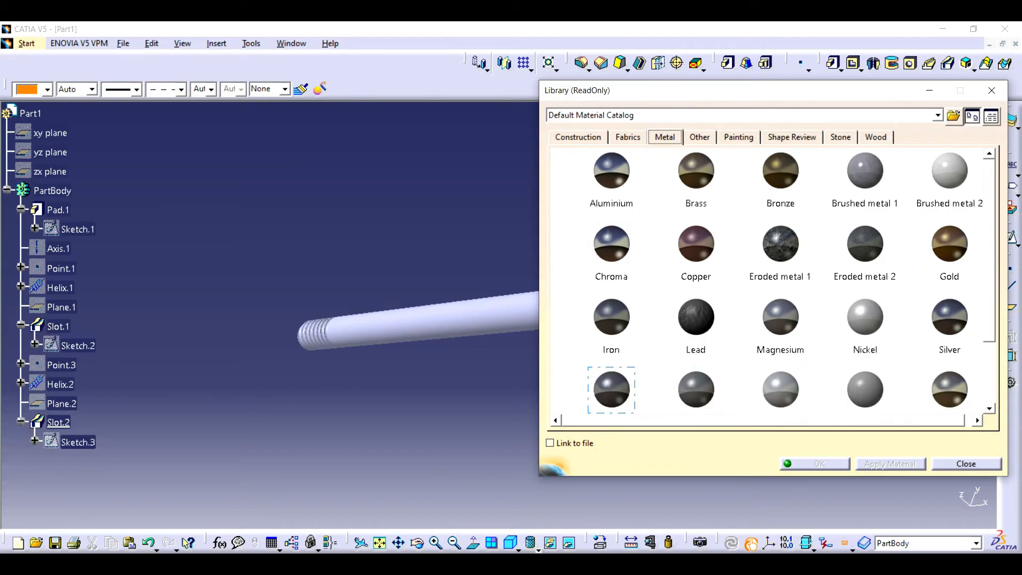
scroll(758, 337, "down", 1)
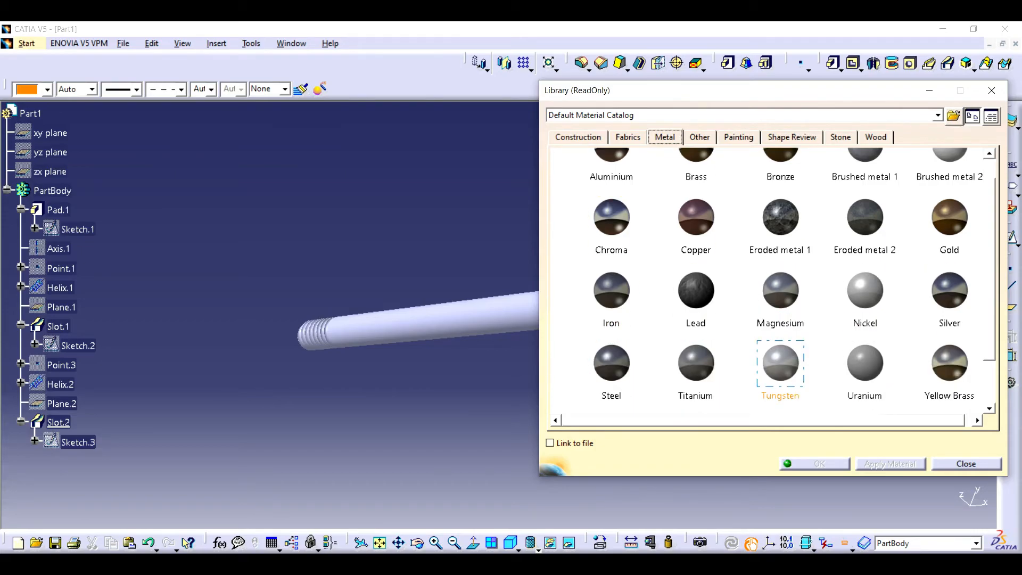
left_click(611, 364)
left_click(469, 317)
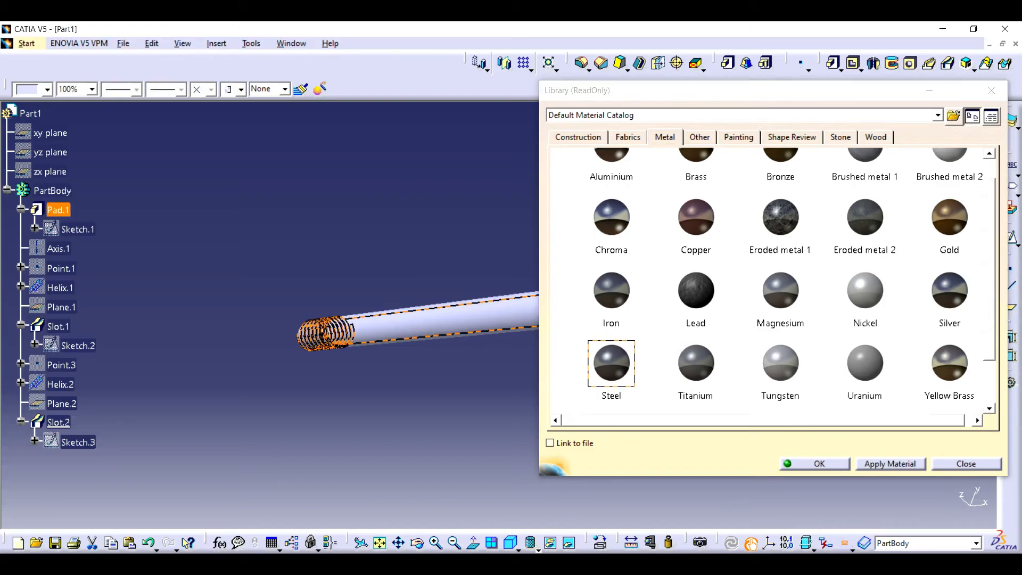
left_click(891, 464)
left_click(819, 464)
Step: Fit the rod in view and try the Magnesium, Chroma and Tungsten metal materials on it
left_click(379, 543)
left_click(600, 542)
left_click(628, 137)
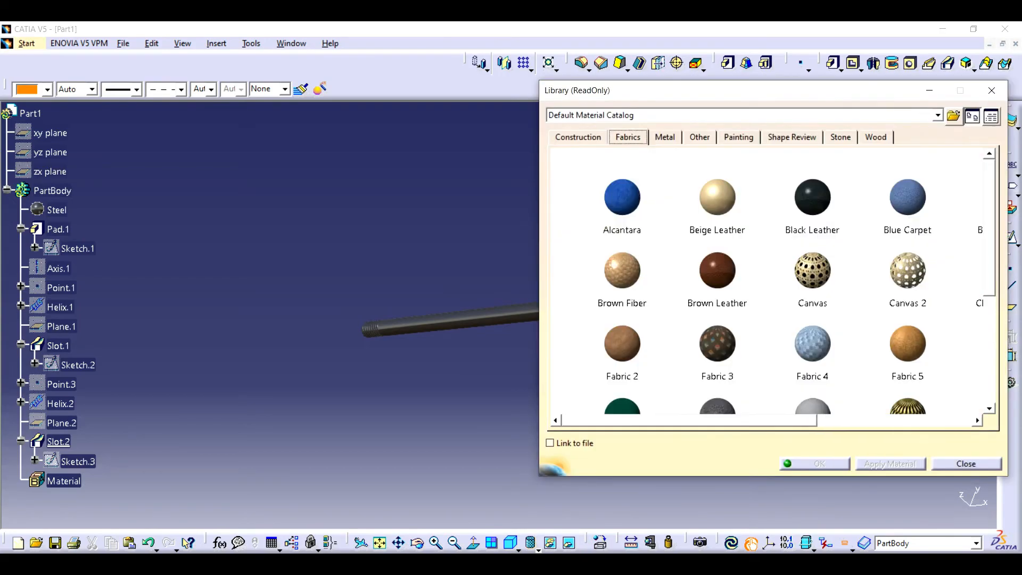
left_click(665, 137)
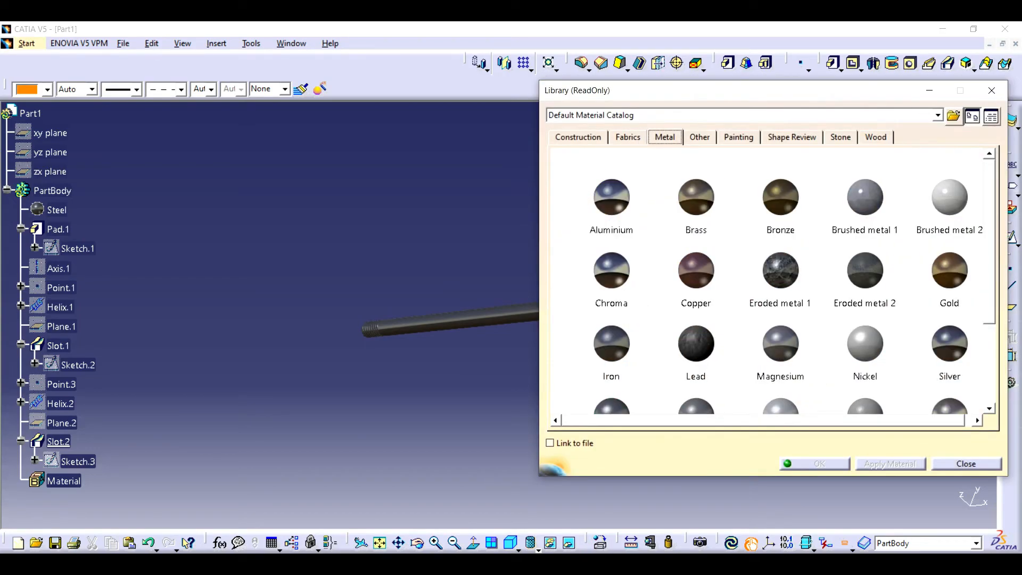
left_click(462, 321)
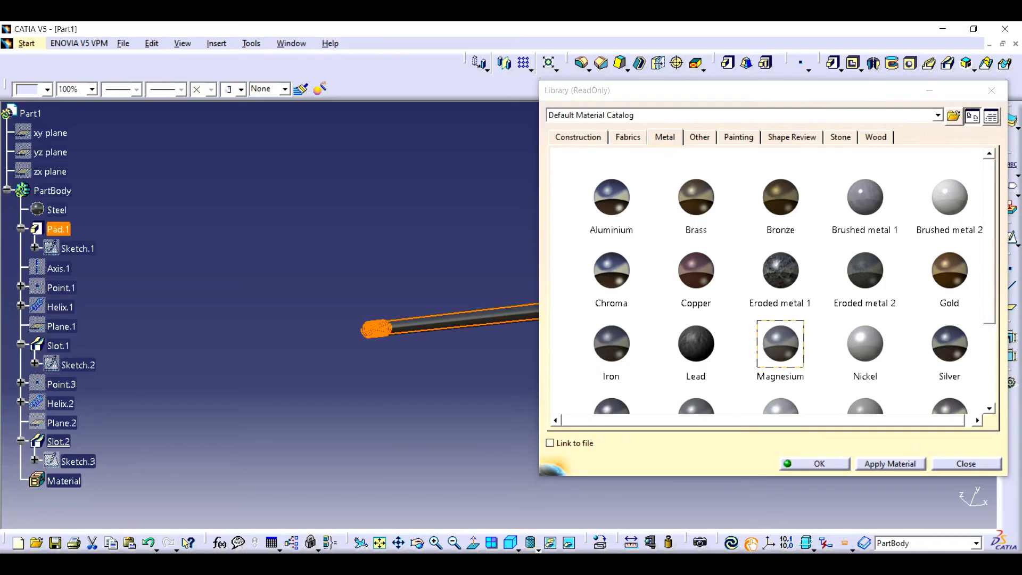
left_click(891, 464)
left_click(611, 270)
left_click(891, 464)
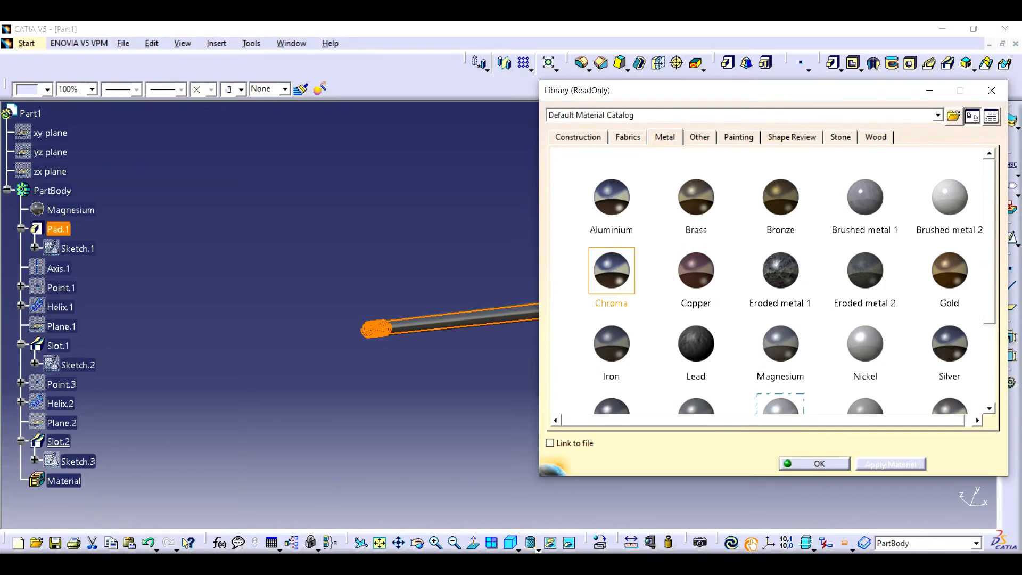
scroll(772, 320, "down", 1)
left_click(780, 363)
left_click(891, 464)
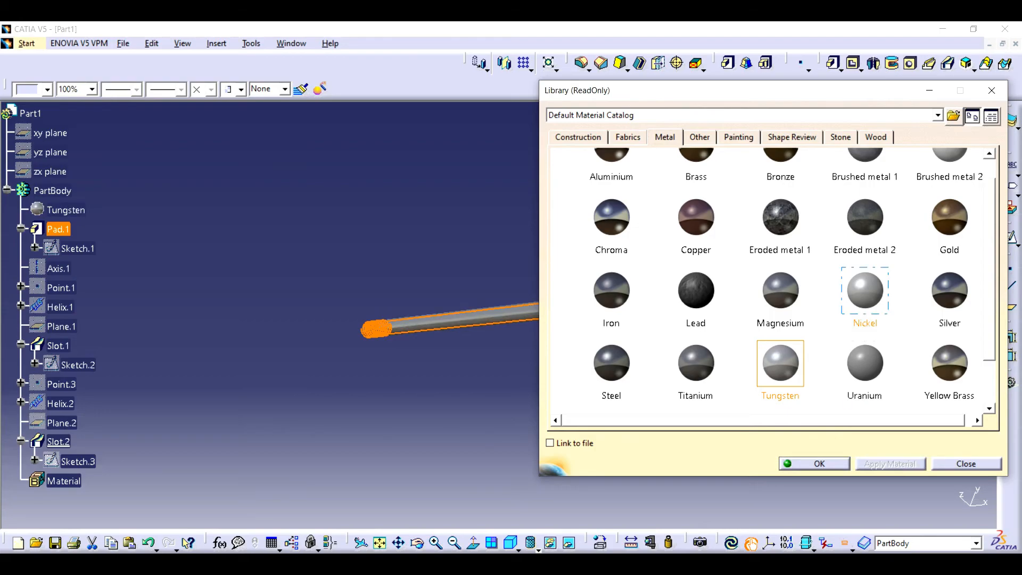
Step: Set the rod's material to Iron and close the material library
left_click(696, 364)
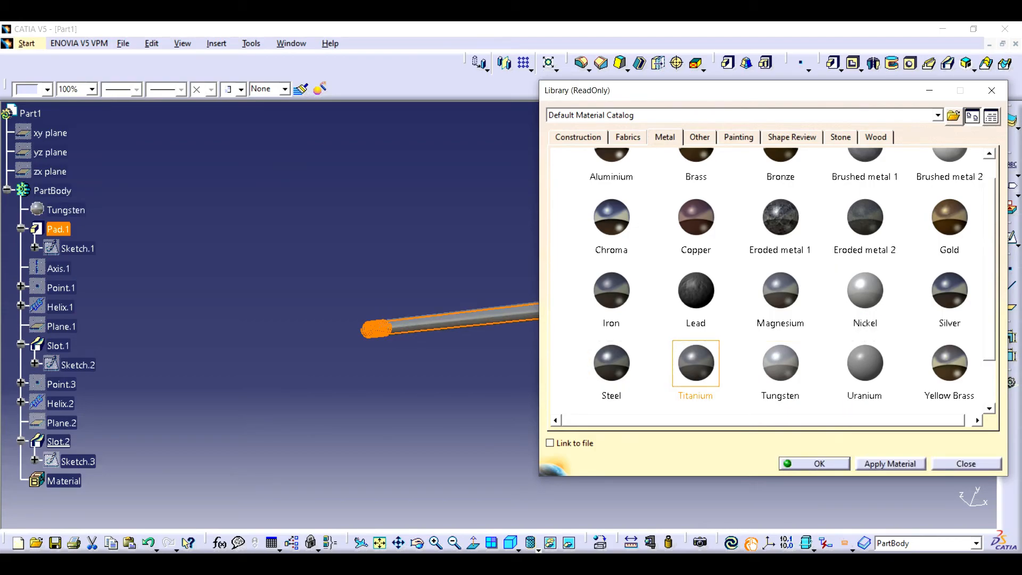
left_click(890, 464)
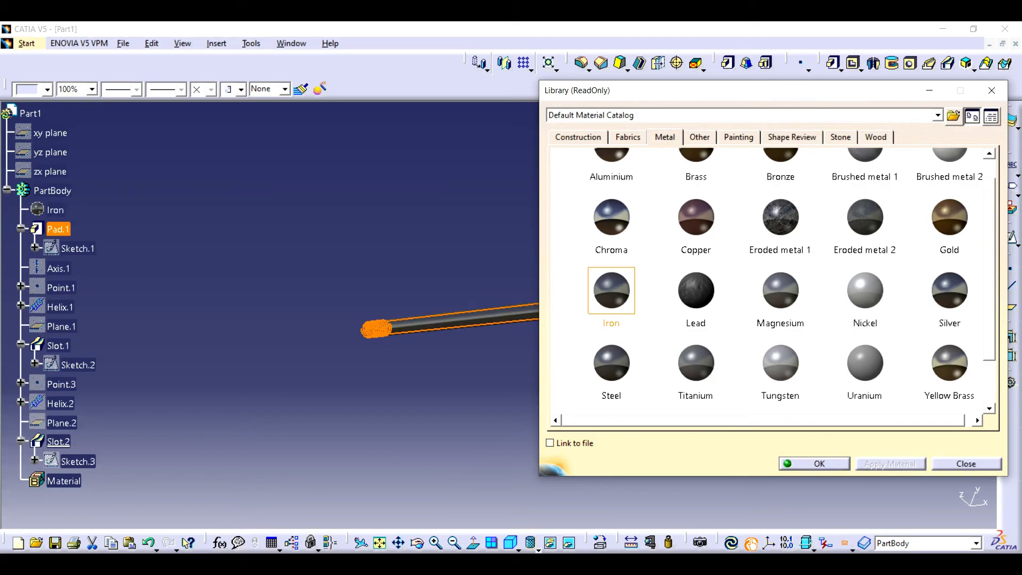
left_click(814, 464)
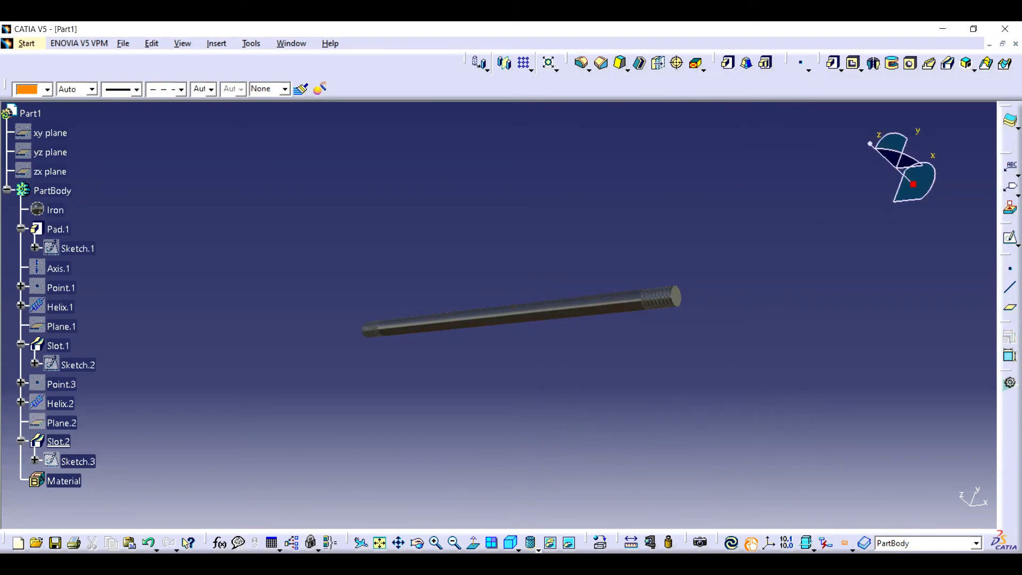
Step: Save the part as "connecting rod" in the twin engine folder and close the document
left_click(55, 542)
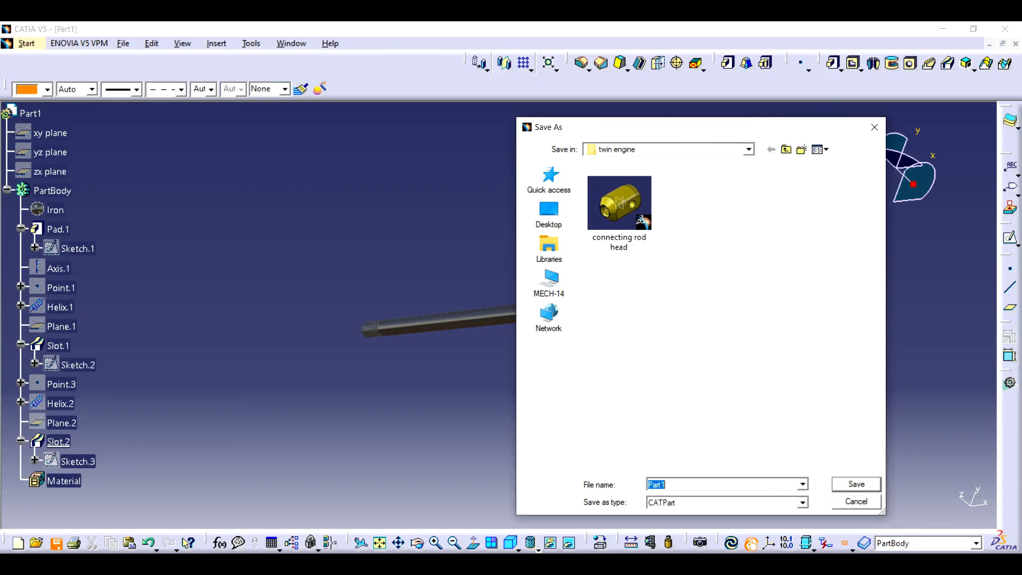
type("c")
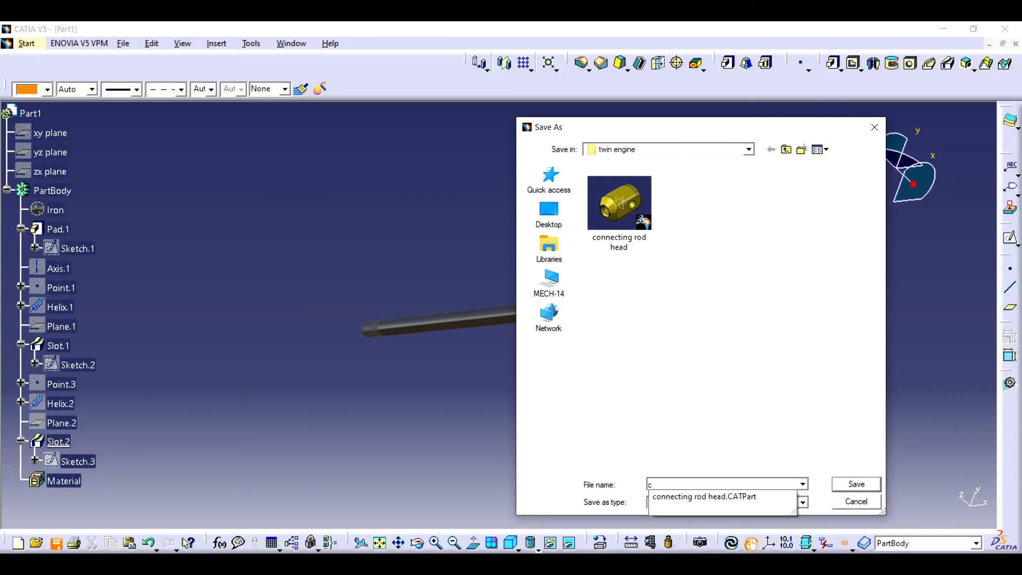
key("Down")
key("BackSpace")
key("BackSpace")
key("Return")
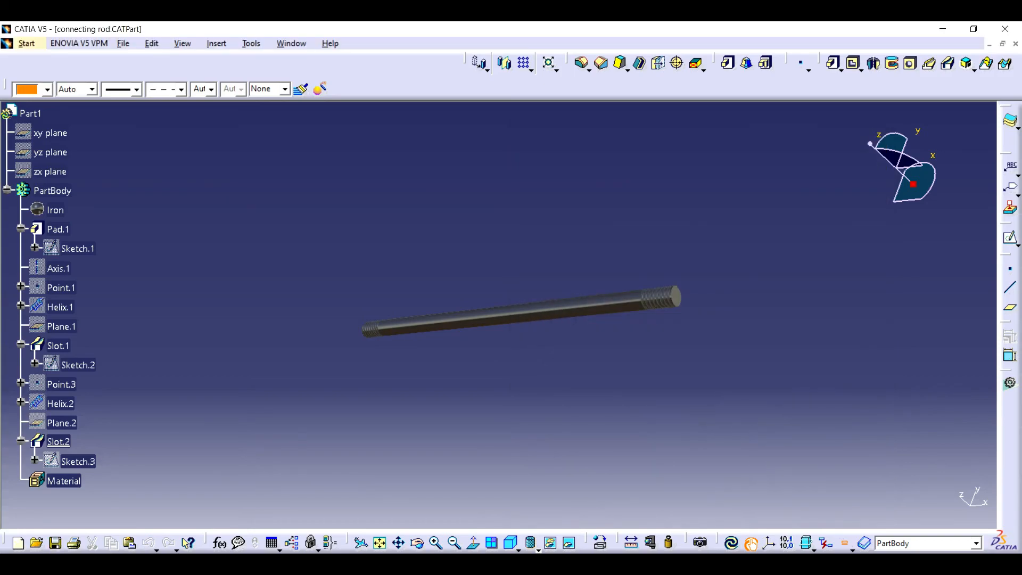
left_click(1016, 44)
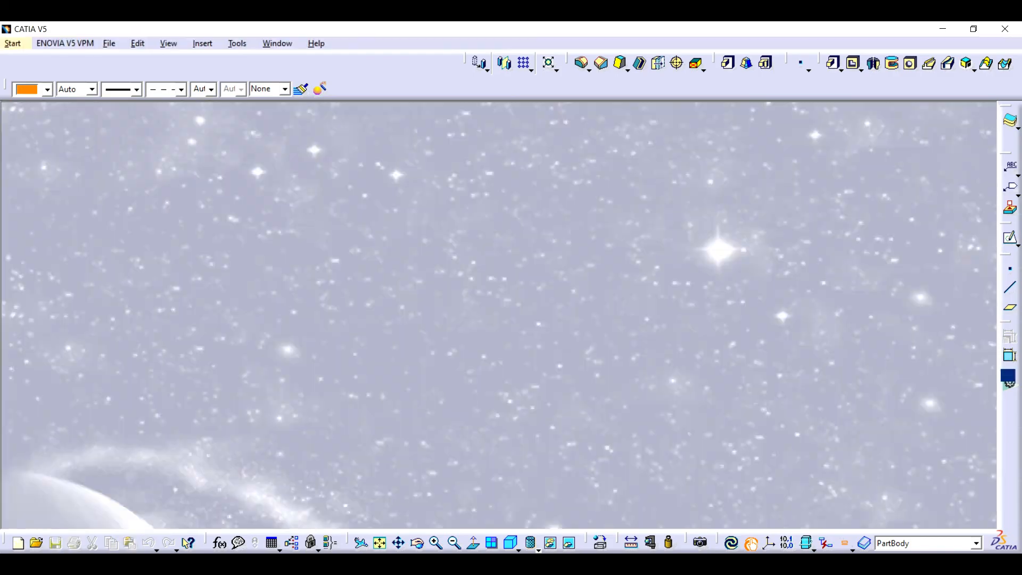
mouse_move(442, 565)
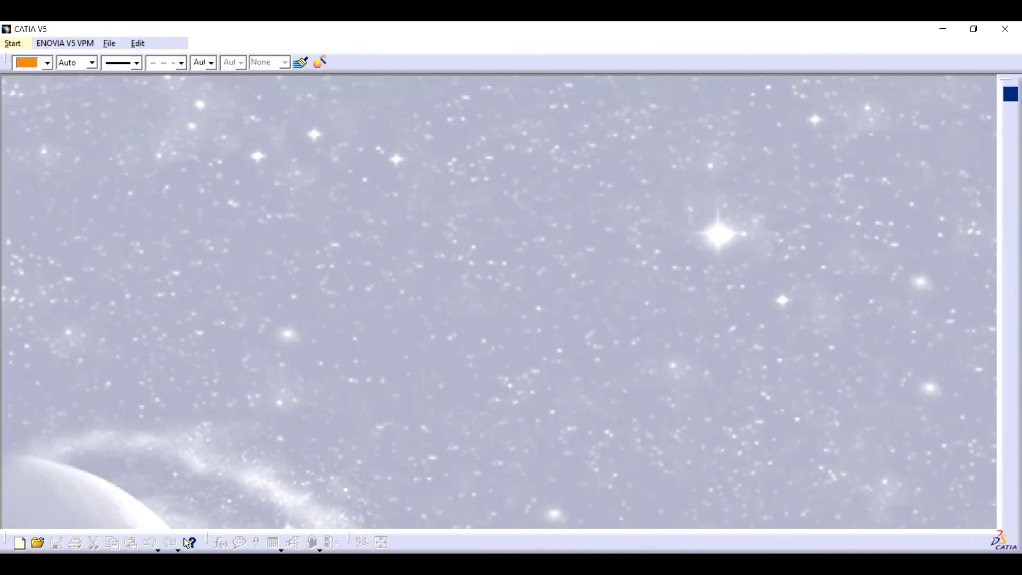
left_click(874, 570)
right_click(846, 528)
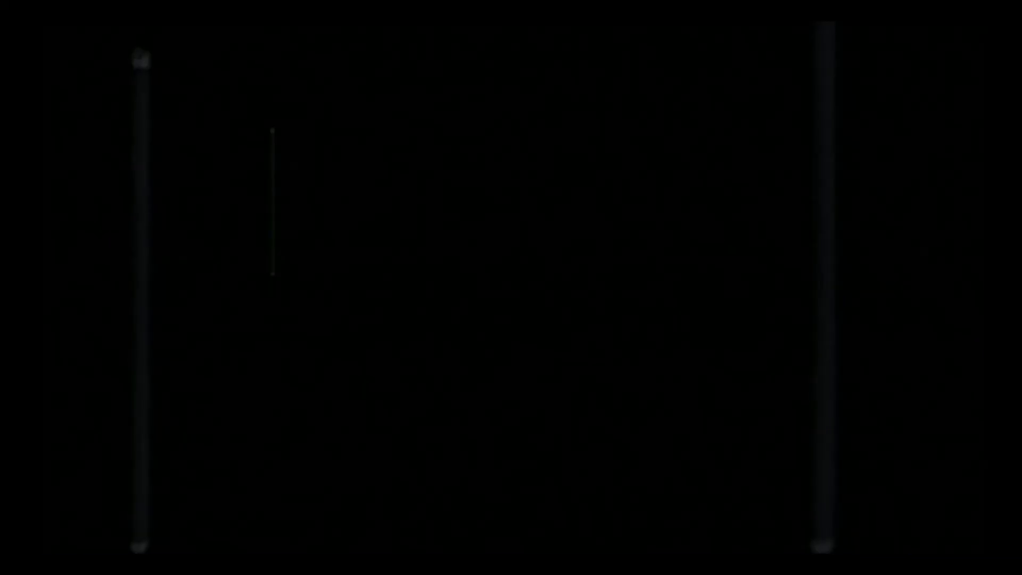